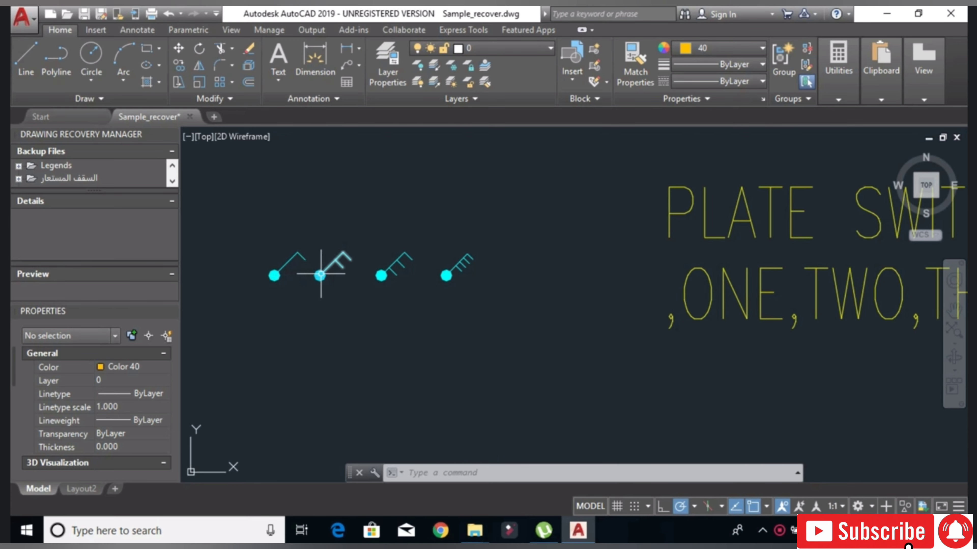
- Examine the one-way and two-way plate switch symbols and their descriptions in the legend
scroll(323, 271, "down", 3)
scroll(322, 272, "up", 3)
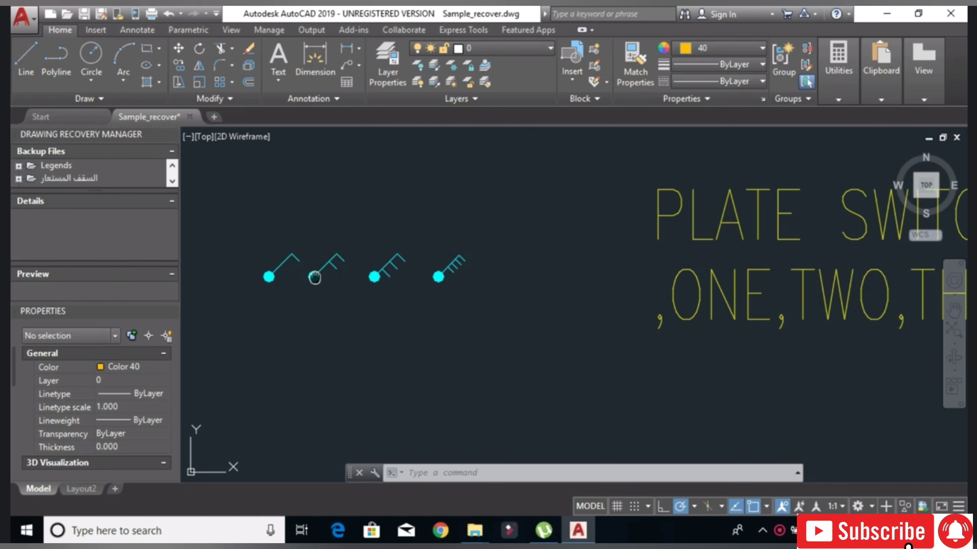
middle_click_drag(323, 274, 364, 283)
scroll(413, 317, "down", 2)
middle_click_drag(414, 318, 537, 235)
scroll(519, 262, "down", 2)
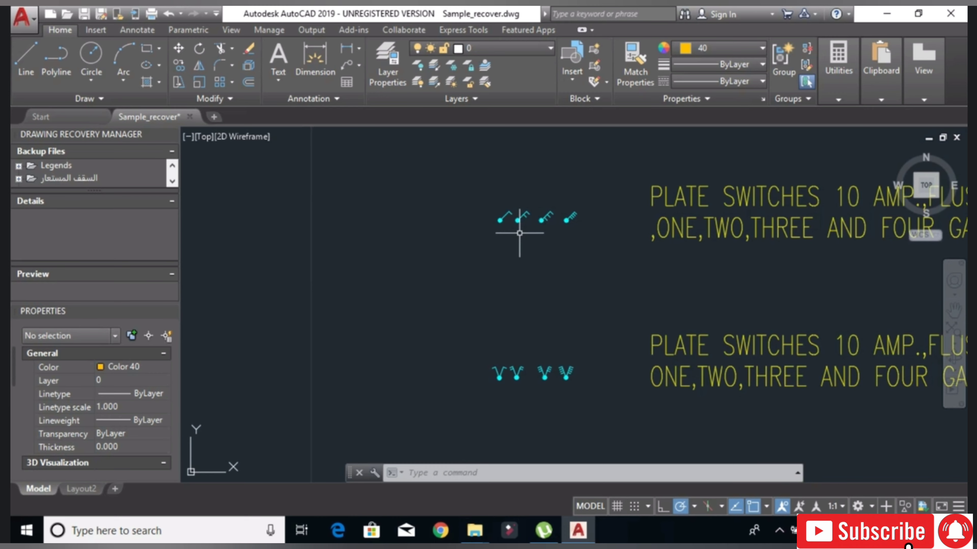
scroll(508, 246, "down", 4)
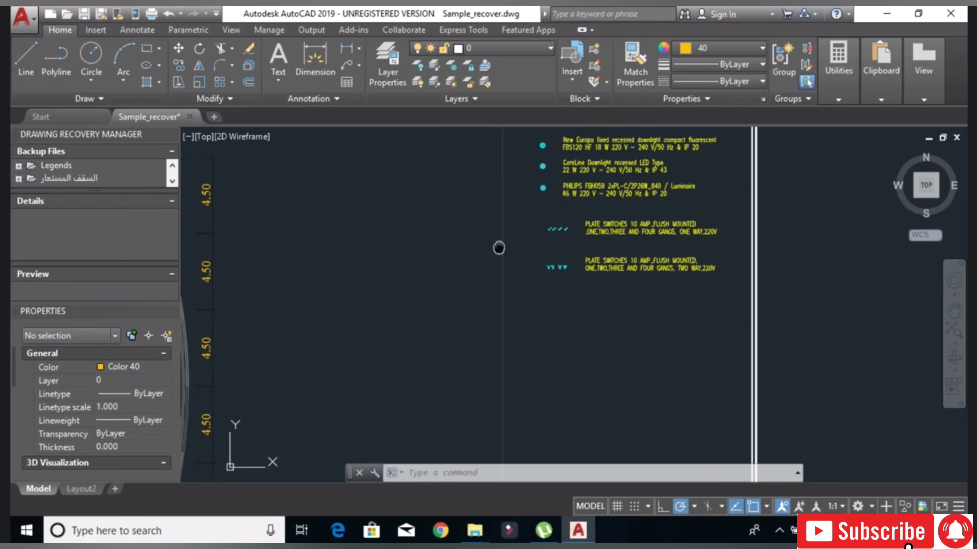
middle_click_drag(499, 247, 694, 229)
scroll(711, 225, "up", 5)
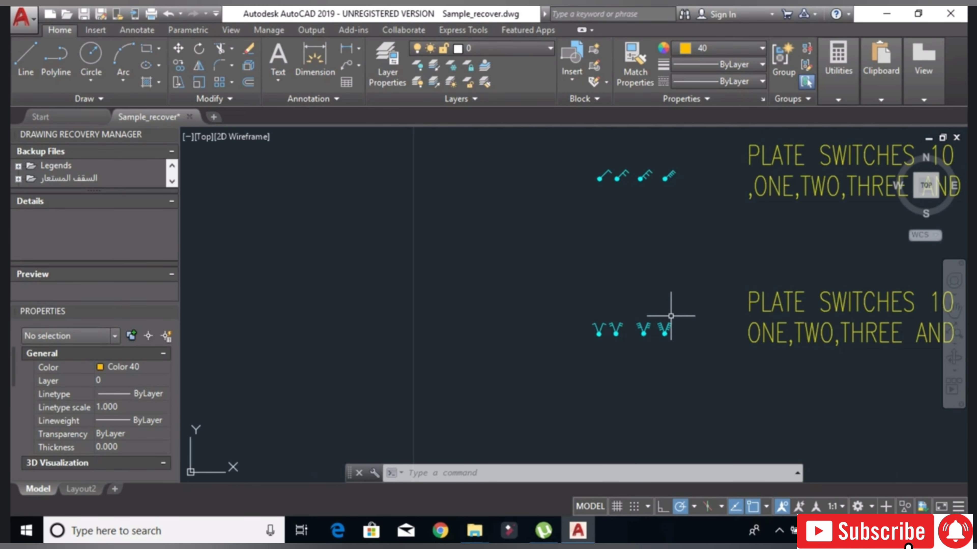
scroll(671, 316, "down", 2)
scroll(638, 326, "up", 1)
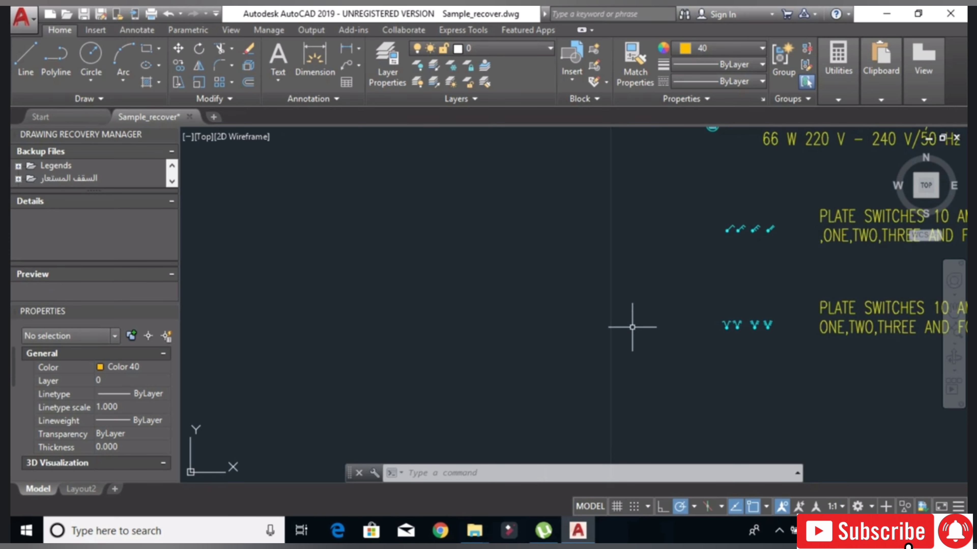
scroll(532, 349, "down", 4)
scroll(523, 349, "up", 2)
scroll(694, 322, "up", 3)
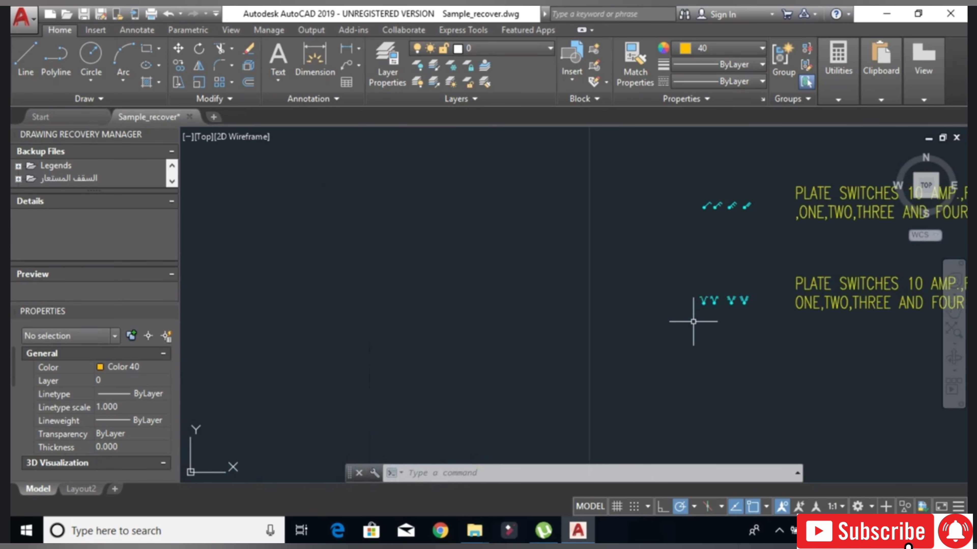
- Copy the four one-way plate switch symbols from the legend into the STORE room on the floor plan
middle_click_drag(727, 263, 697, 323)
scroll(707, 290, "up", 5)
left_click(800, 168)
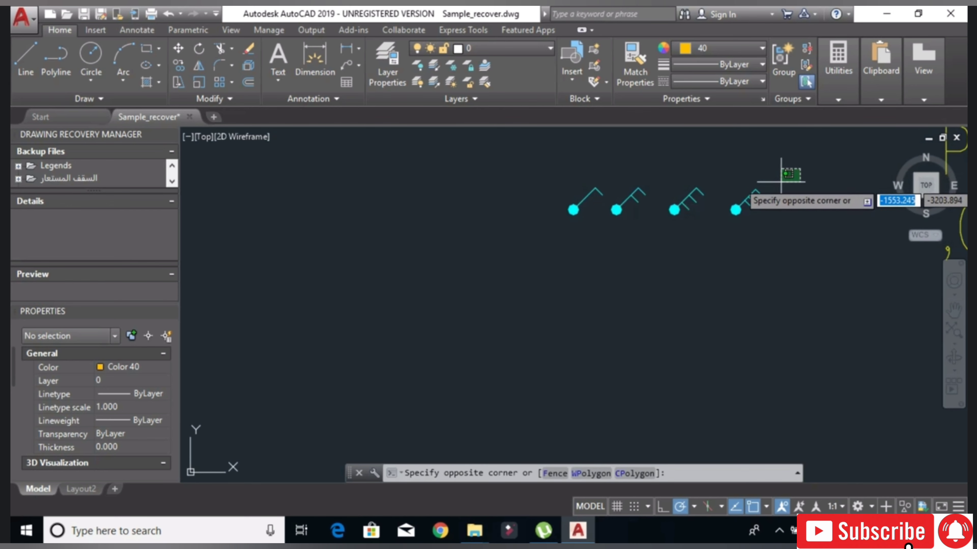
left_click(543, 214)
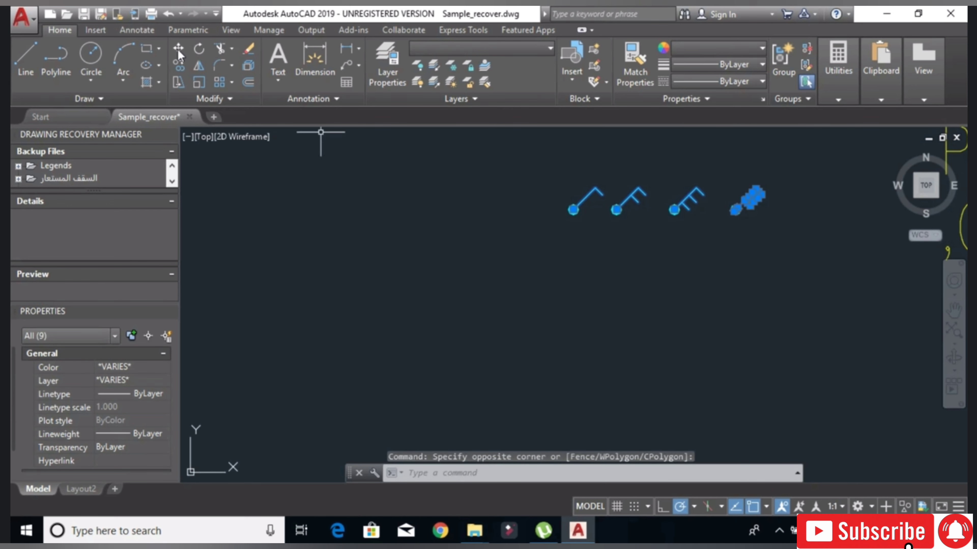
left_click(179, 66)
left_click(674, 209)
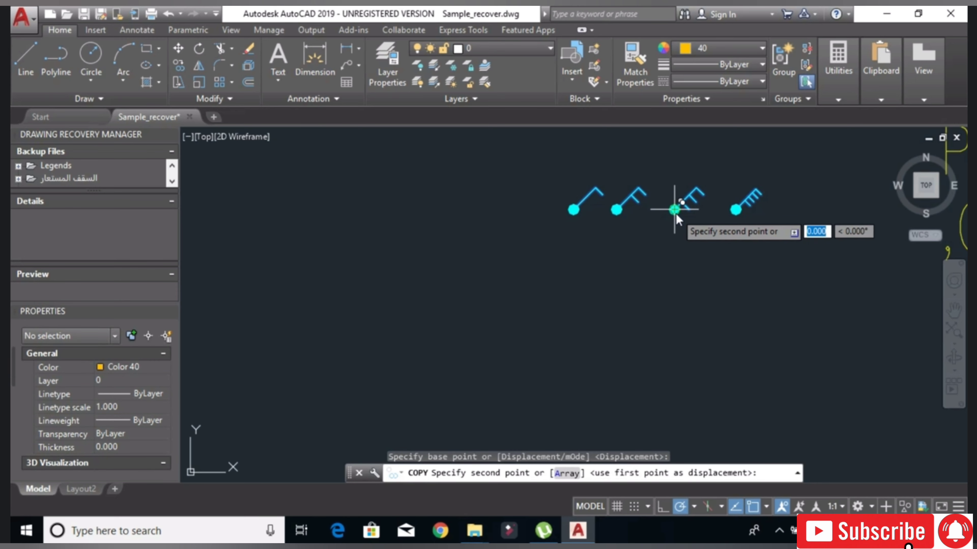
scroll(559, 283, "down", 4)
middle_click_drag(432, 329, 708, 271)
scroll(708, 271, "down", 4)
middle_click_drag(406, 318, 635, 264)
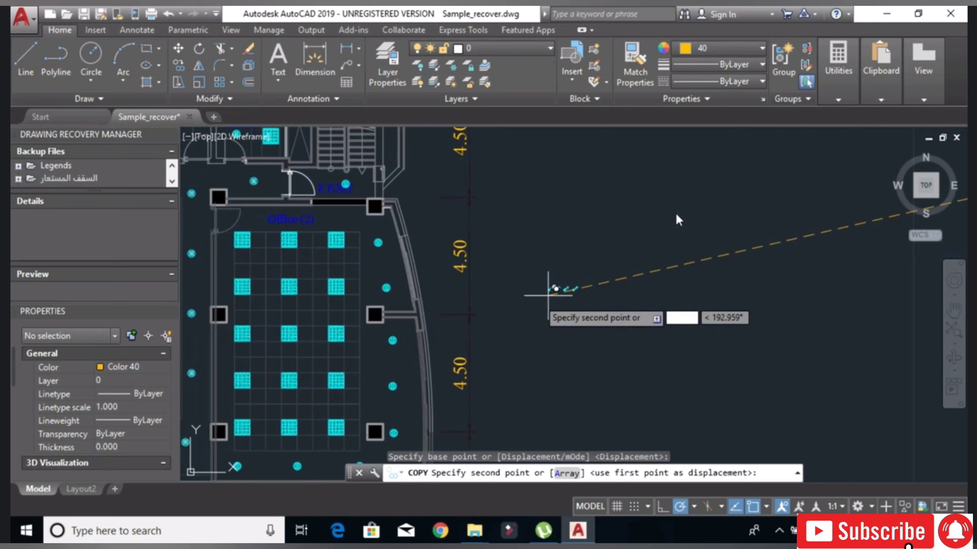
middle_click_drag(474, 313, 577, 287)
middle_click_drag(398, 264, 554, 313)
scroll(319, 343, "up", 4)
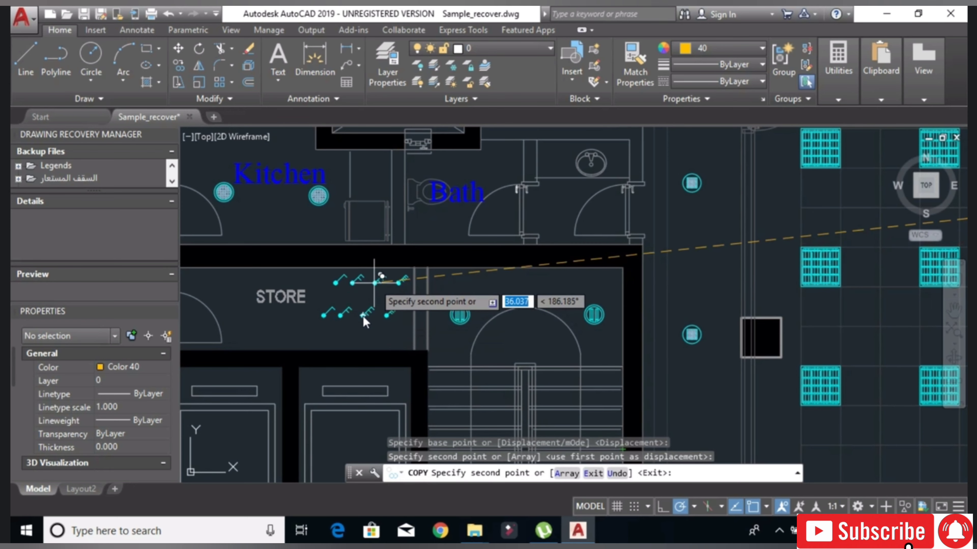
left_click(374, 284)
right_click(376, 285)
left_click(385, 293)
- Inspect the copied switch symbols in the STORE room and the floor plan around them
scroll(384, 293, "down", 5)
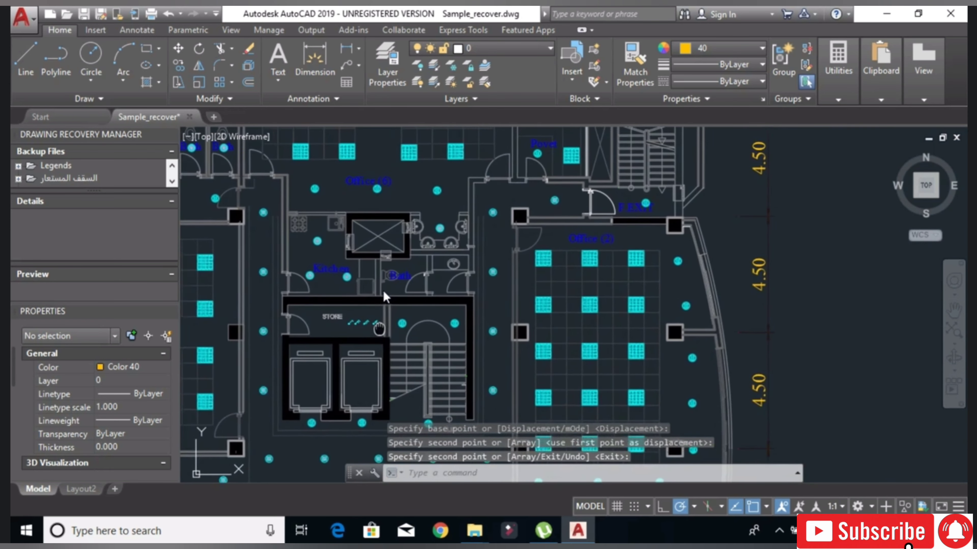
scroll(384, 292, "up", 6)
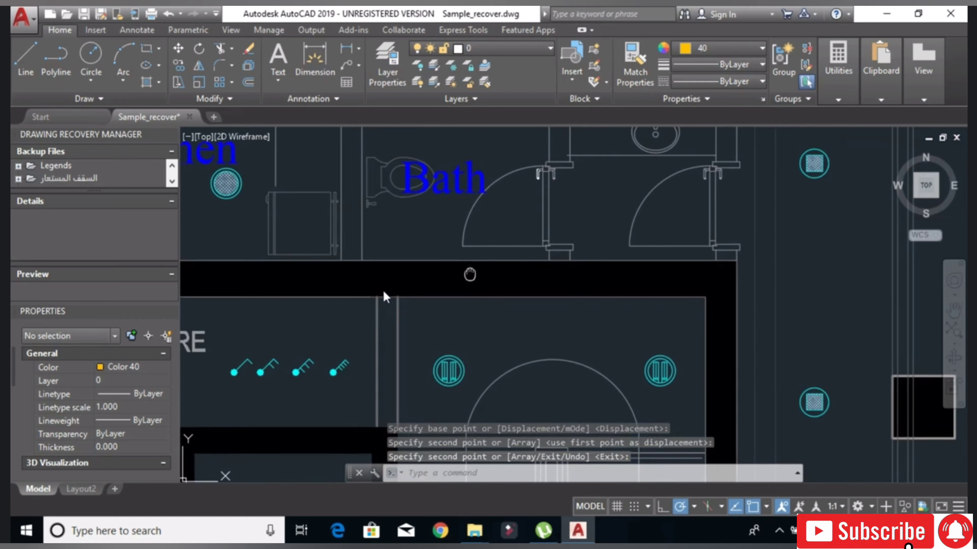
scroll(384, 292, "down", 3)
scroll(384, 292, "down", 2)
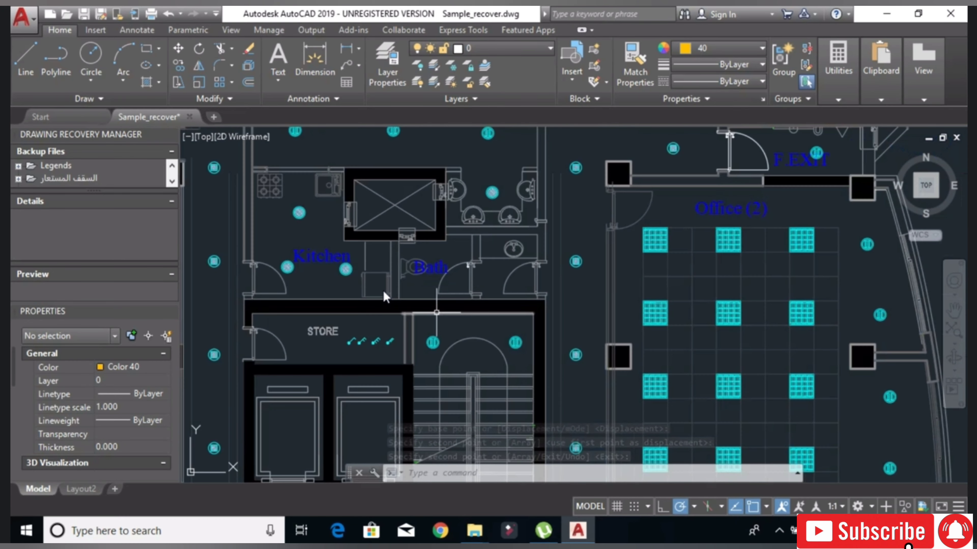
scroll(384, 293, "up", 3)
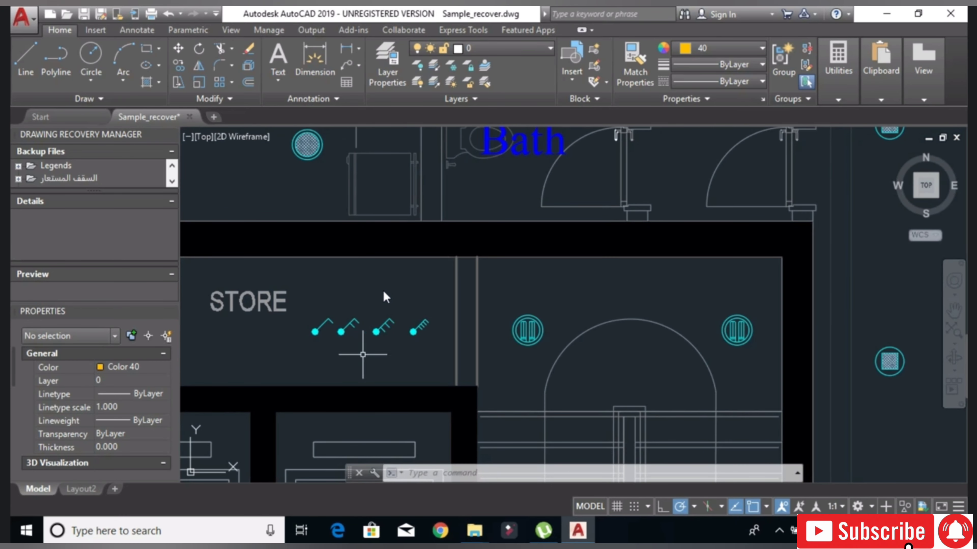
scroll(342, 336, "down", 2)
middle_click_drag(594, 293, 499, 340)
scroll(499, 339, "down", 2)
middle_click_drag(632, 388, 600, 282)
scroll(596, 329, "down", 2)
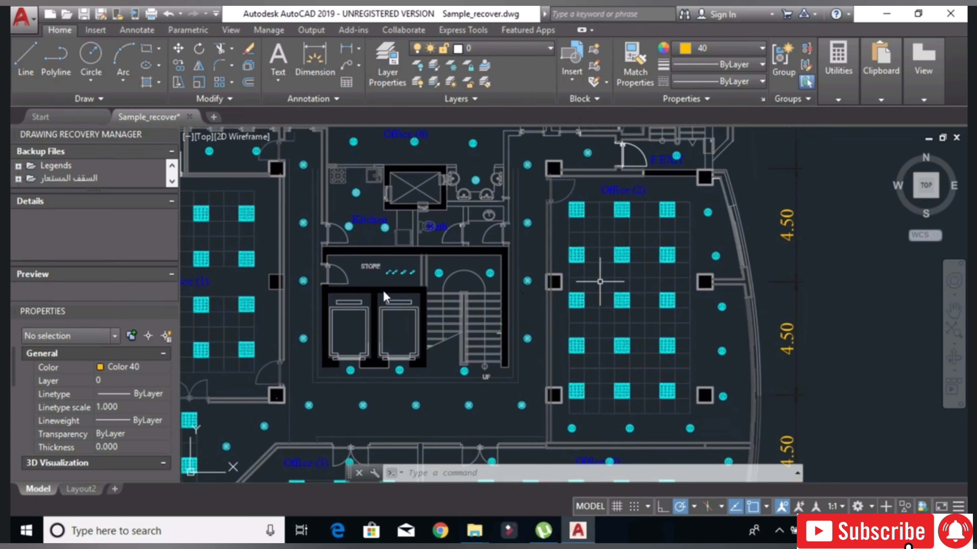
scroll(603, 285, "up", 2)
scroll(601, 291, "down", 2)
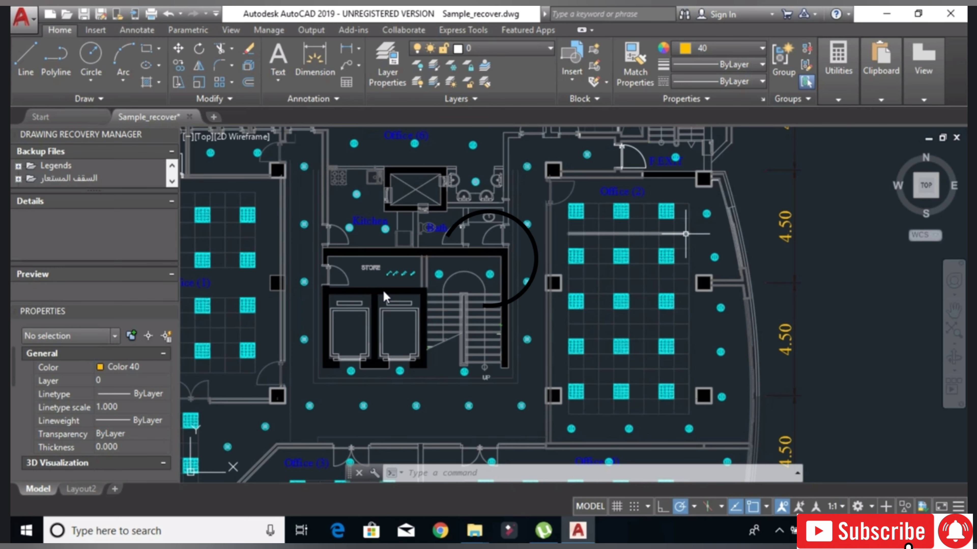
- Examine the Office (2) door and ceiling light layout in relation to the switch symbols in the STORE room
scroll(677, 272, "up", 2)
middle_click(655, 248)
middle_click(655, 248)
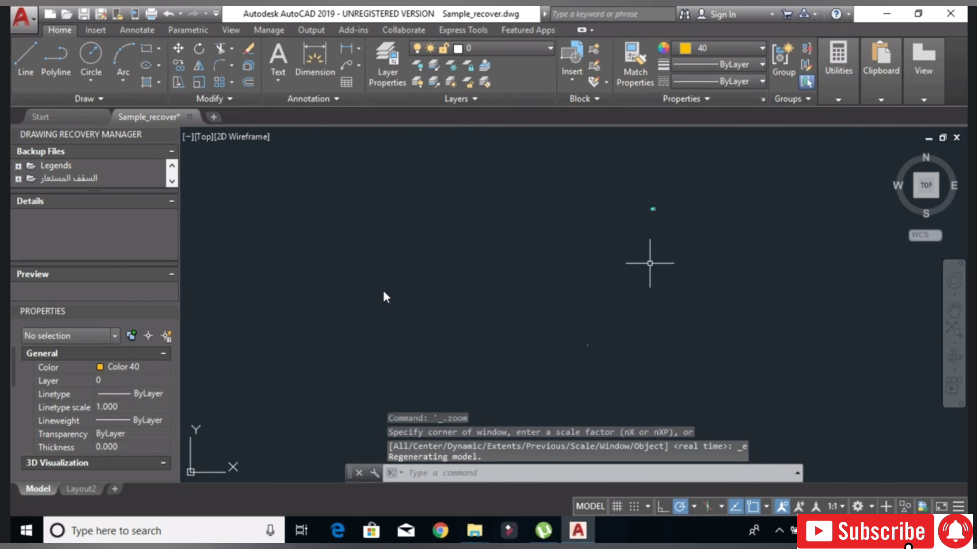
scroll(677, 250, "up", 6)
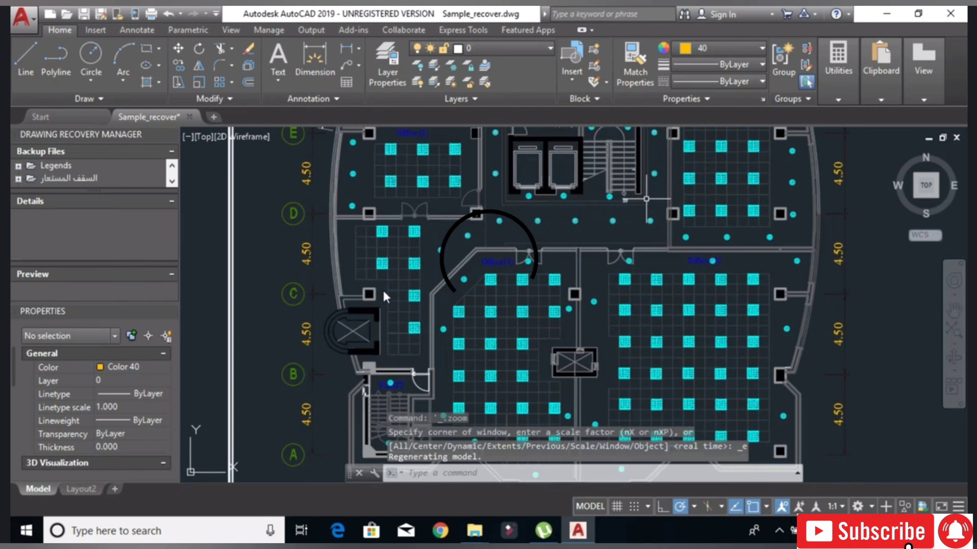
middle_click_drag(646, 199, 572, 326)
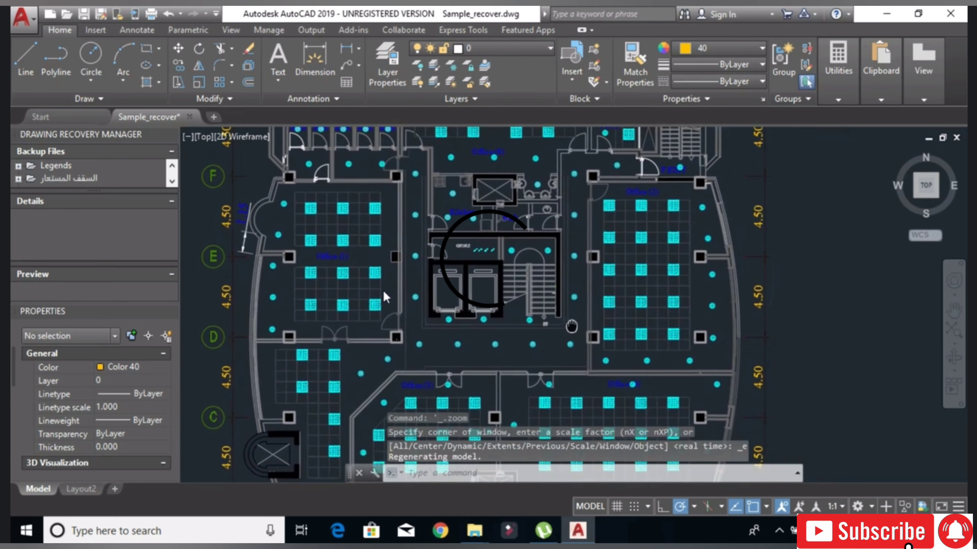
scroll(616, 281, "up", 3)
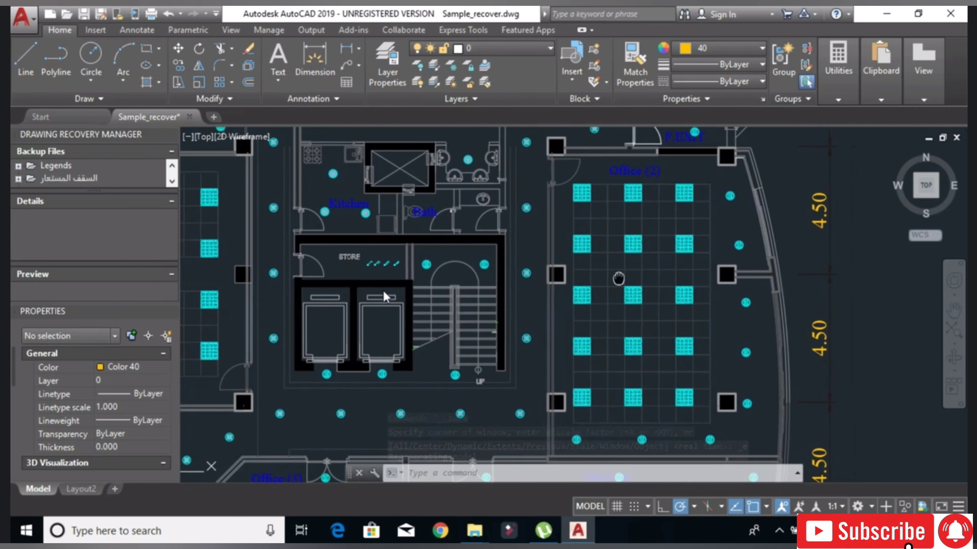
middle_click_drag(618, 278, 610, 277)
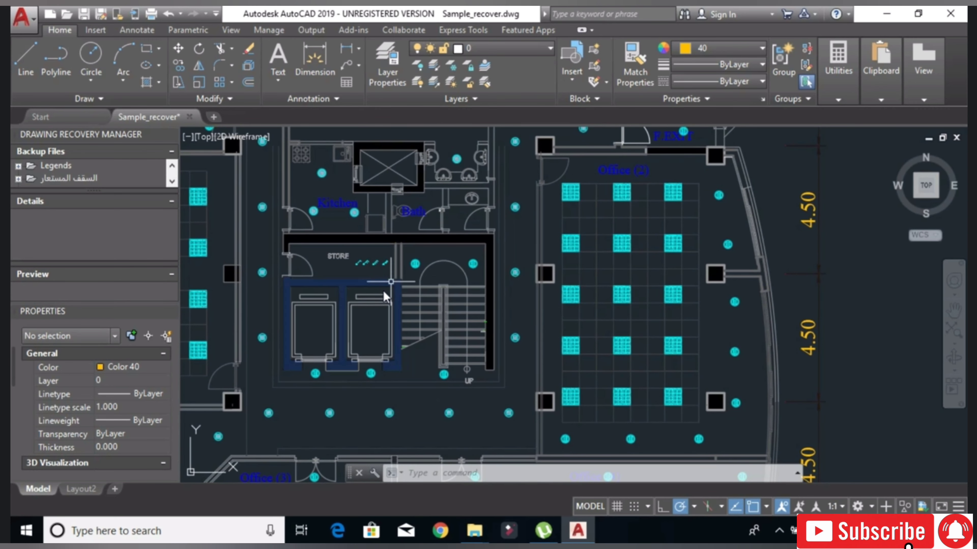
middle_click_drag(543, 243, 526, 247)
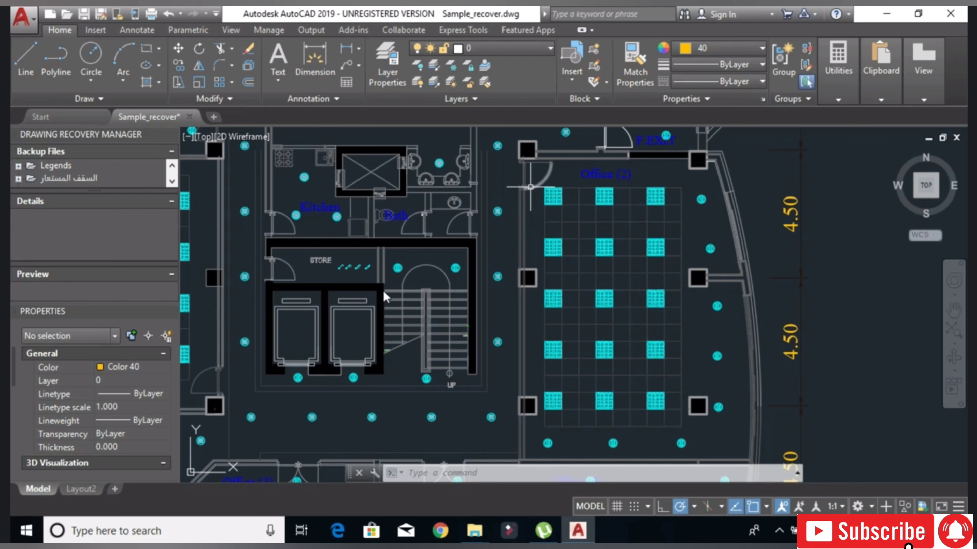
mouse_move(530, 187)
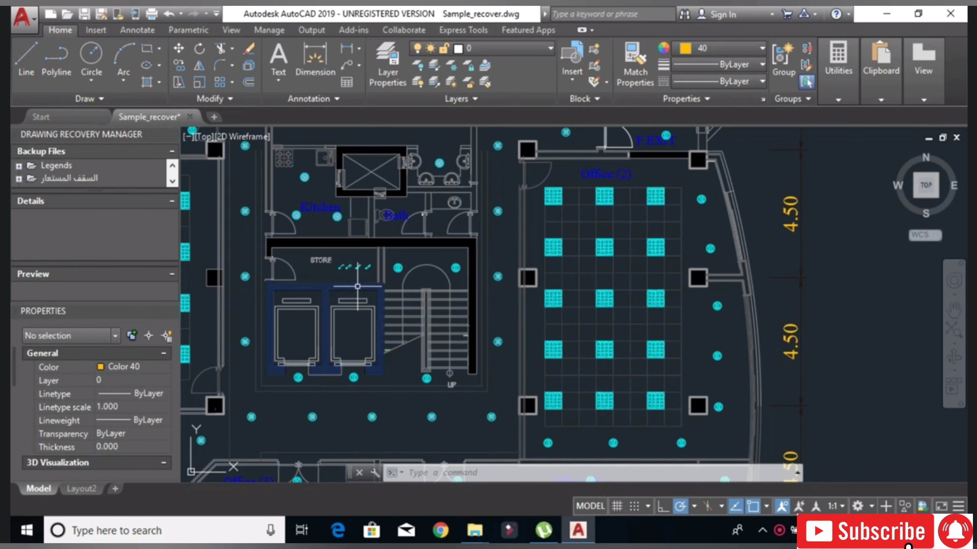
scroll(358, 287, "up", 2)
scroll(398, 285, "down", 2)
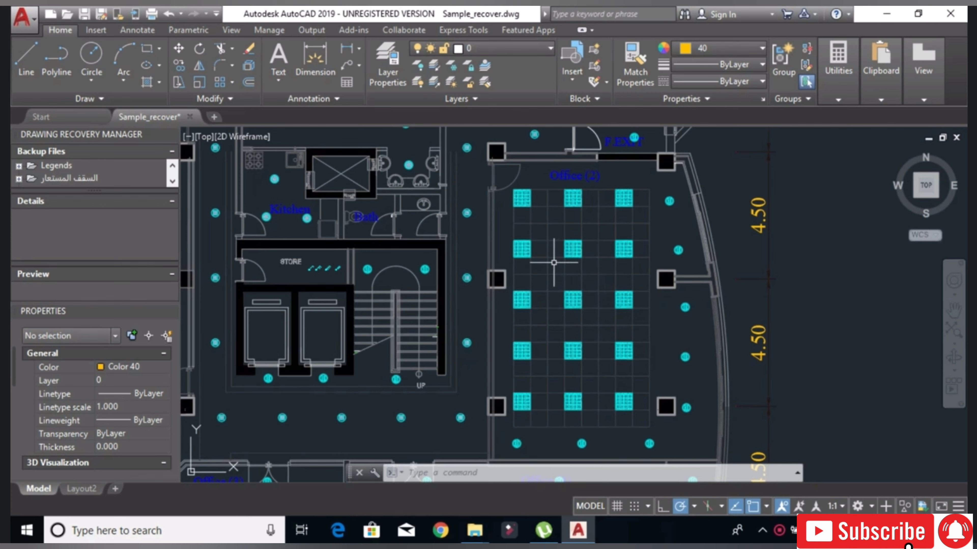
scroll(435, 288, "up", 2)
scroll(450, 280, "down", 2)
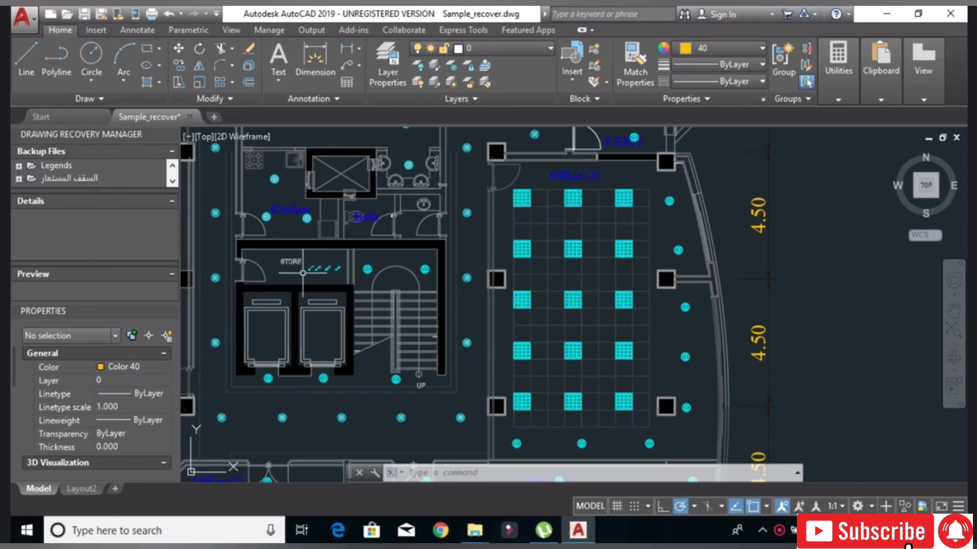
scroll(303, 273, "up", 2)
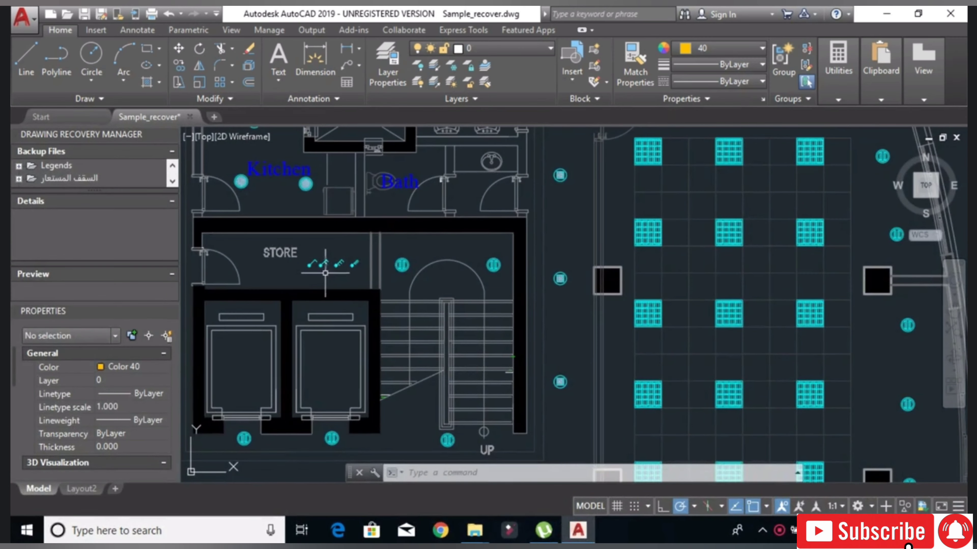
scroll(513, 266, "down", 2)
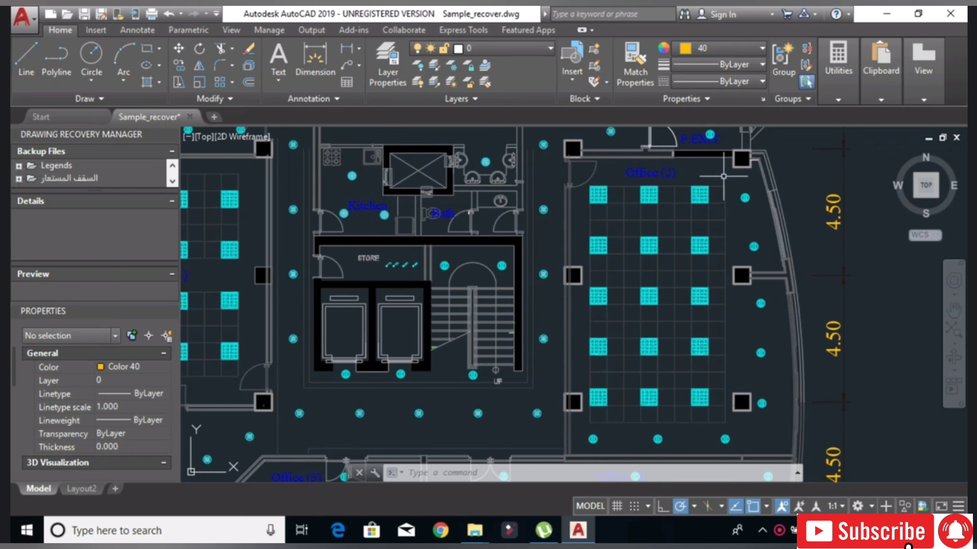
- Copy the two-gang one-way switch symbol from the STORE room twice, one below the other, on the wall beside the Office (2) door
scroll(382, 280, "up", 5)
middle_click_drag(421, 228, 419, 277)
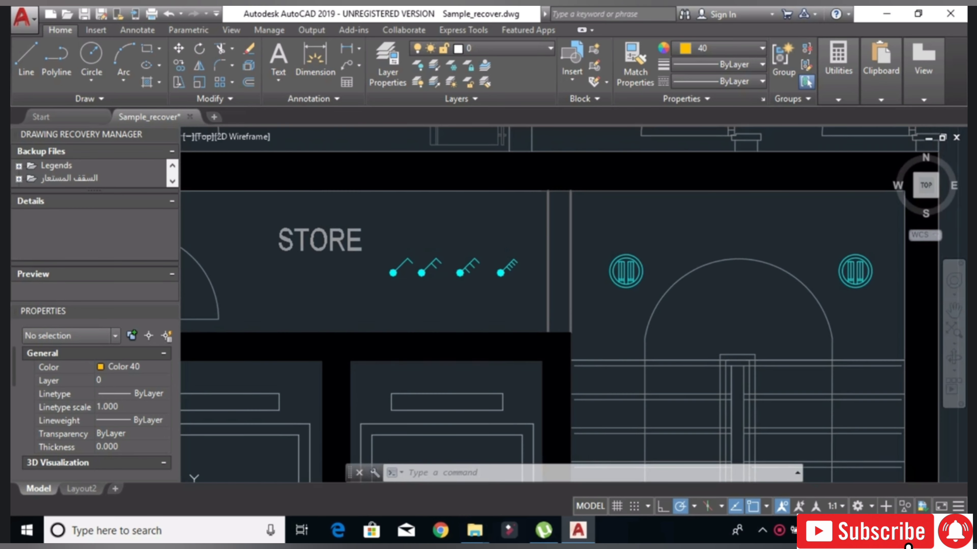
scroll(422, 279, "up", 4)
left_click(436, 267)
left_click(410, 256)
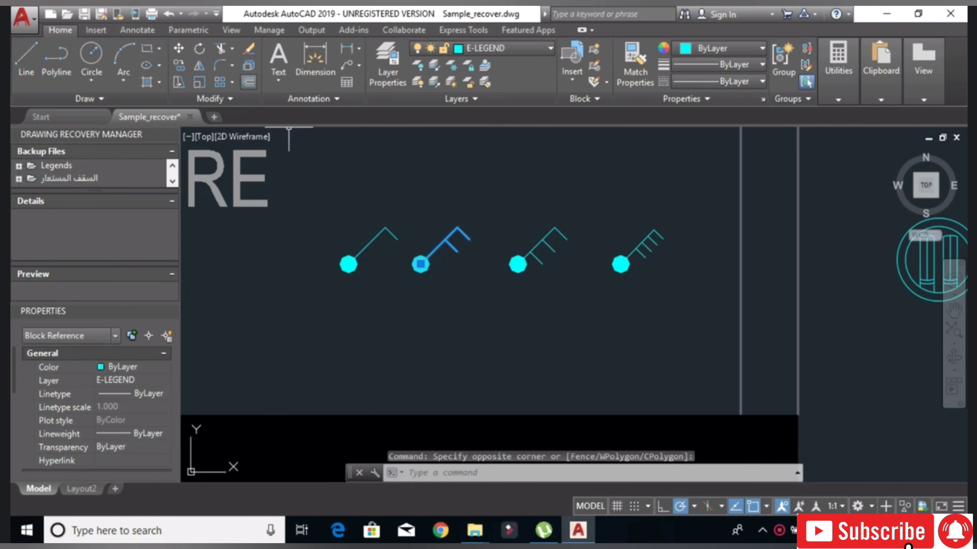
left_click(178, 66)
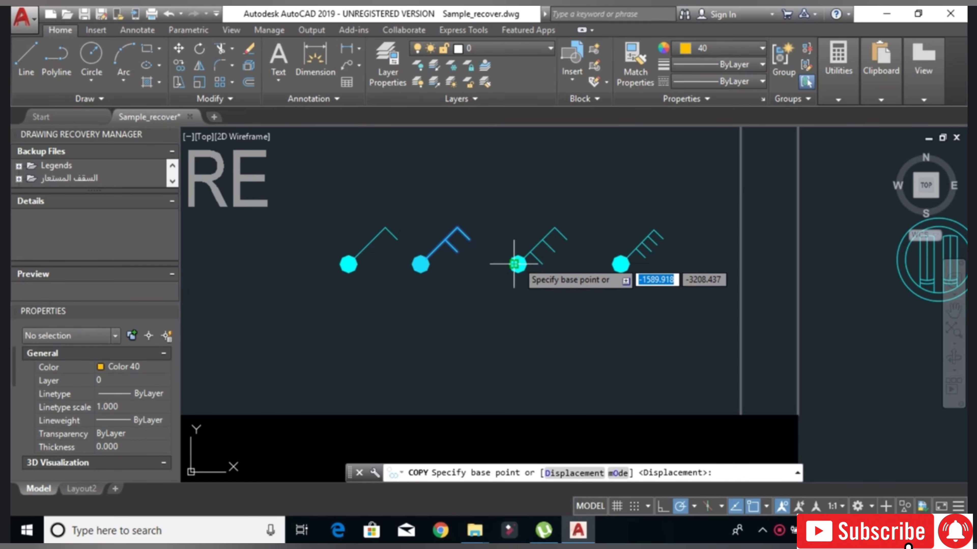
left_click(425, 264)
scroll(463, 355, "down", 6)
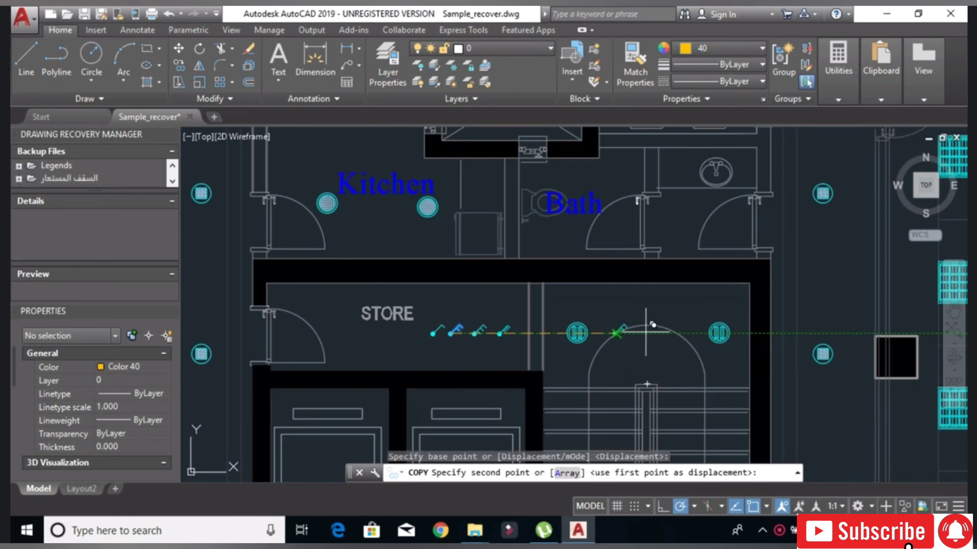
middle_click_drag(716, 314, 414, 279)
scroll(582, 220, "down", 2)
scroll(548, 339, "down", 2)
scroll(552, 306, "up", 10)
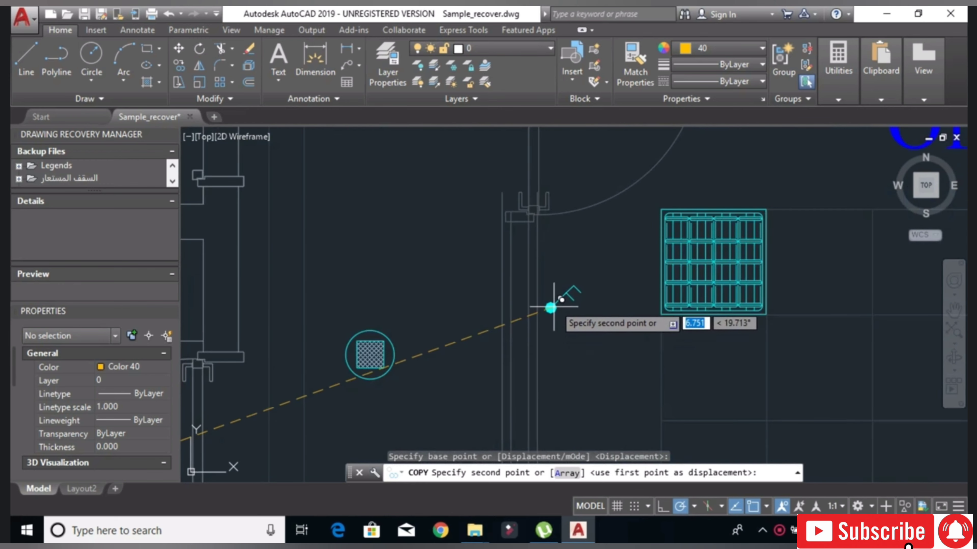
left_click(535, 219)
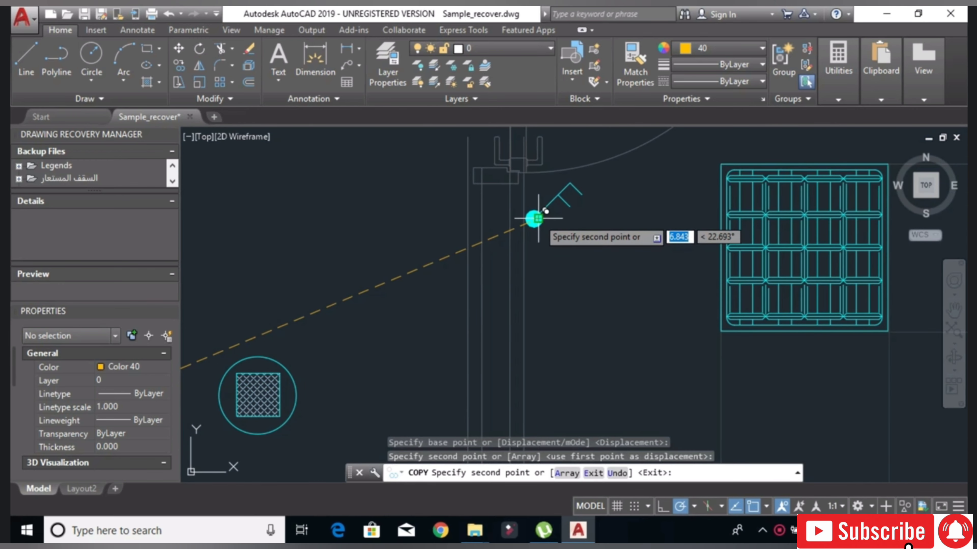
left_click(535, 253)
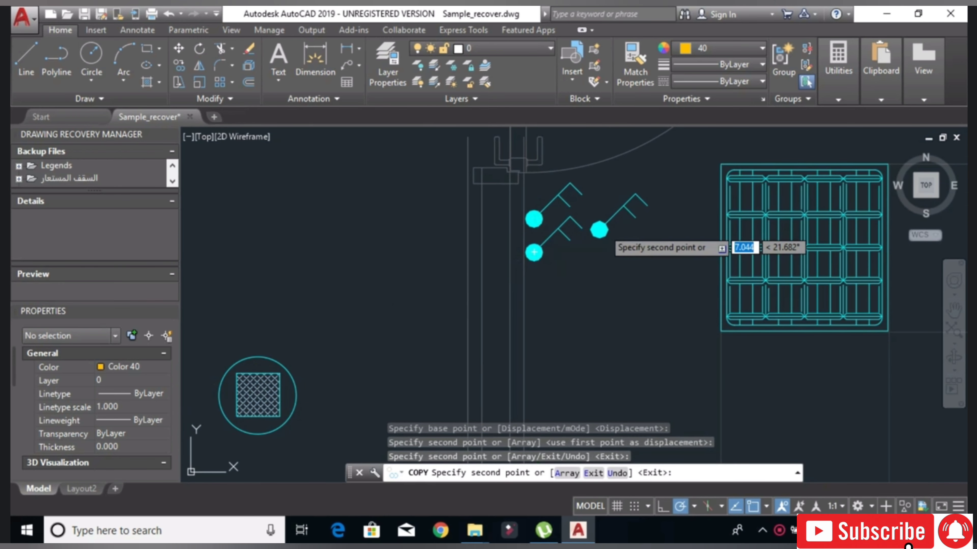
key("Return")
- Examine the placement of the two switch symbols relative to the Office (2) door and wall
scroll(568, 253, "down", 2)
scroll(567, 253, "down", 4)
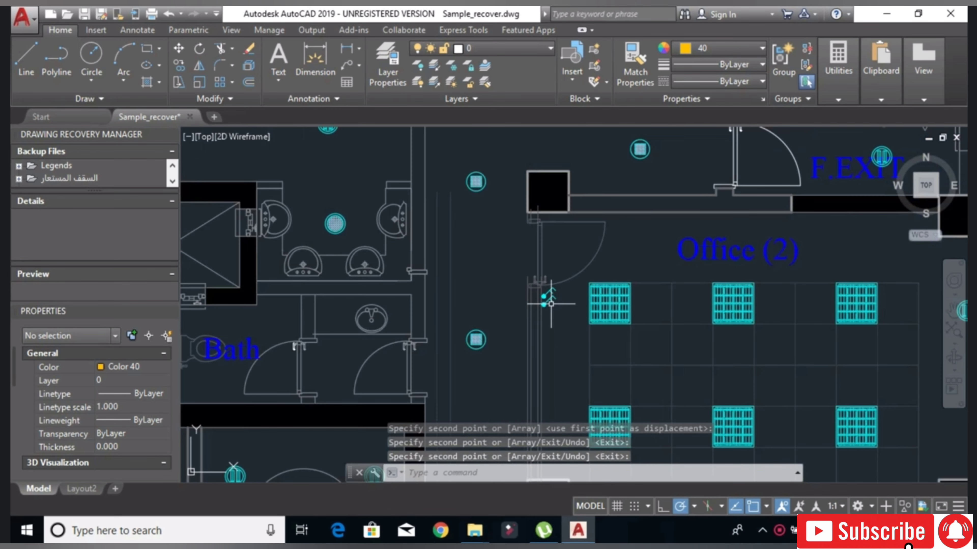
scroll(542, 313, "up", 4)
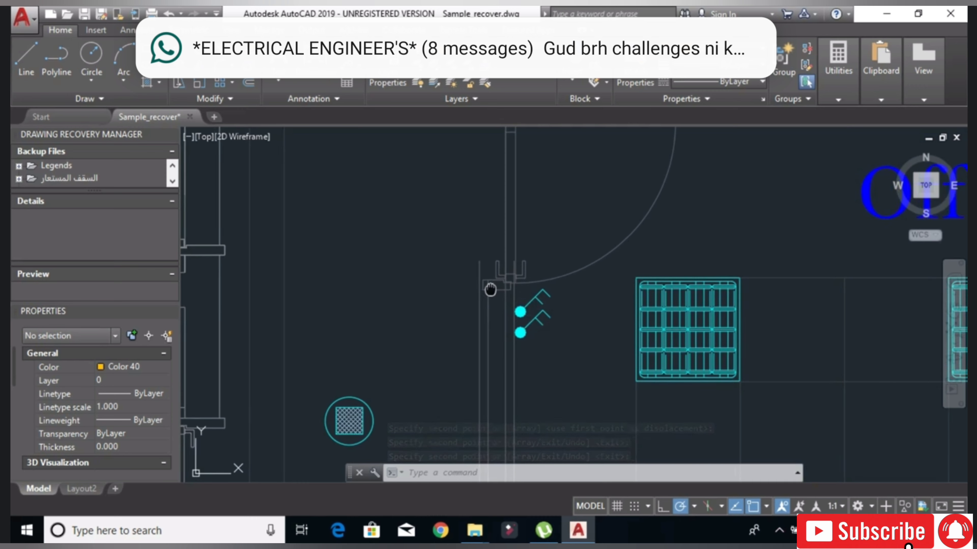
middle_click_drag(488, 286, 508, 334)
scroll(573, 268, "down", 2)
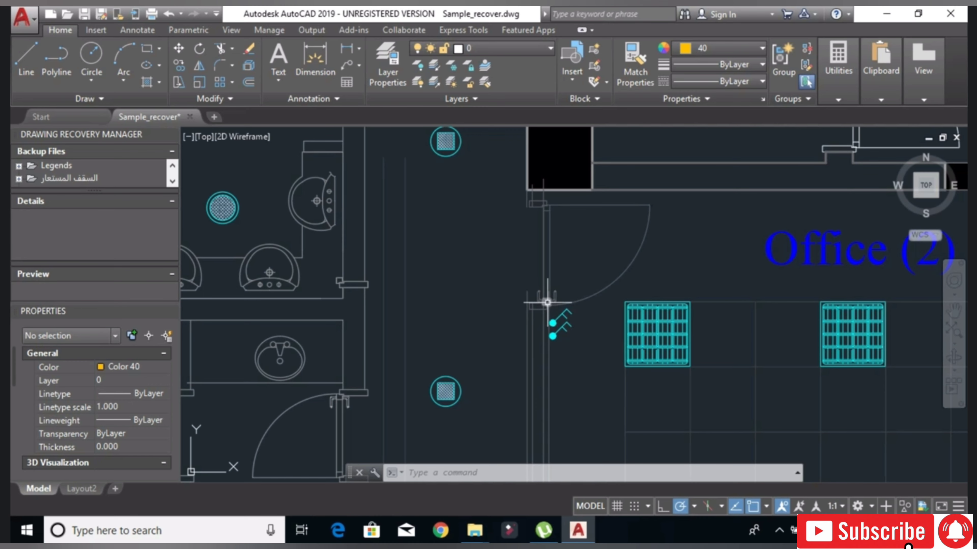
middle_click_drag(561, 340, 521, 313)
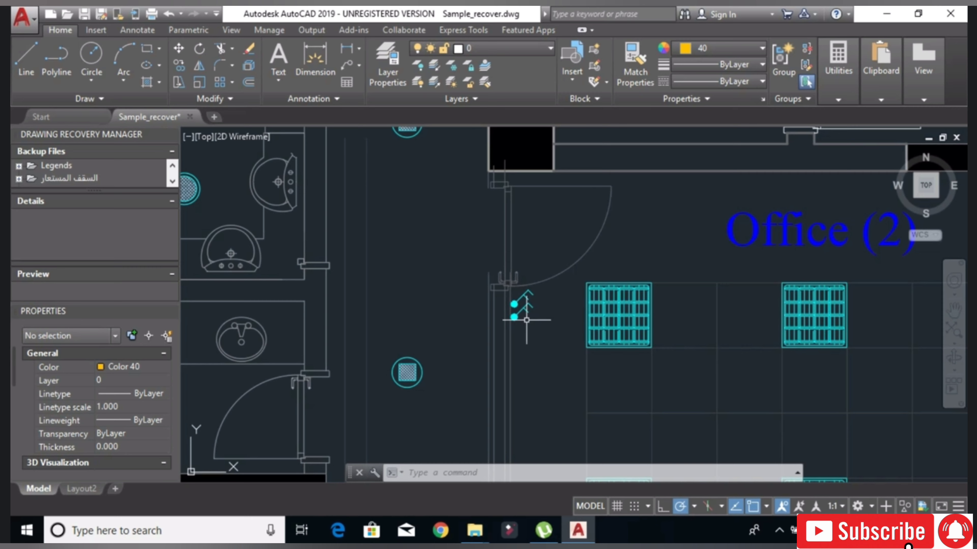
scroll(516, 313, "up", 4)
middle_click_drag(503, 264, 472, 312)
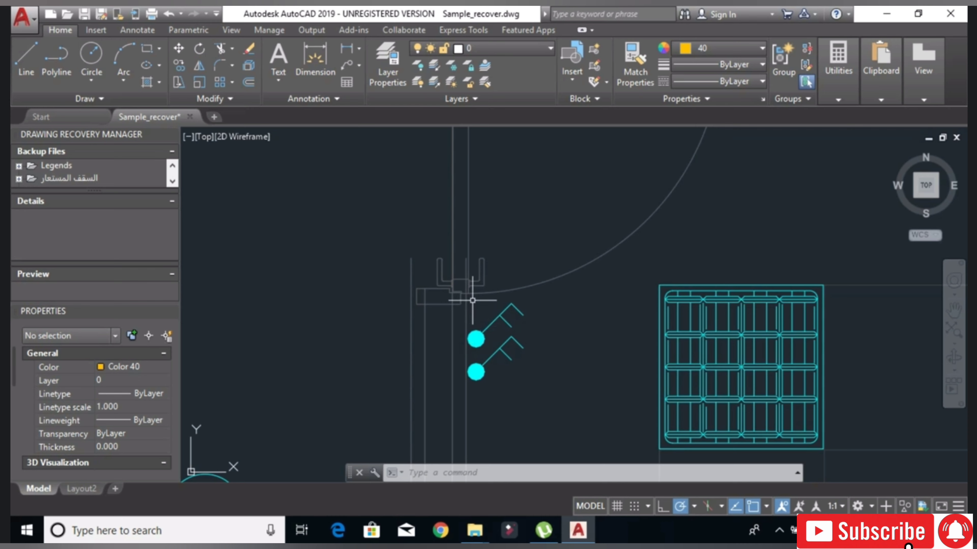
scroll(472, 299, "down", 3)
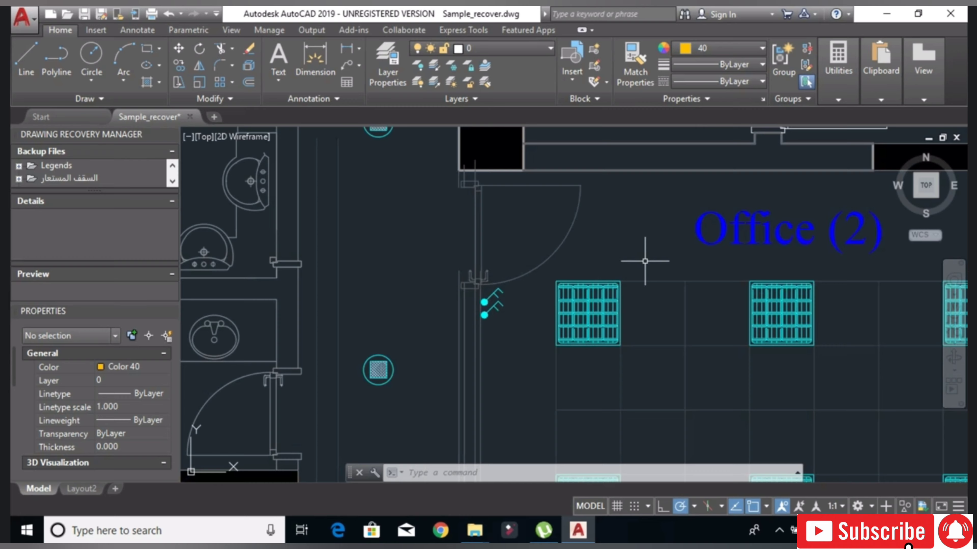
- Examine the ceiling light rows of Office (2) in relation to the two switches beside its door
scroll(645, 261, "down", 5)
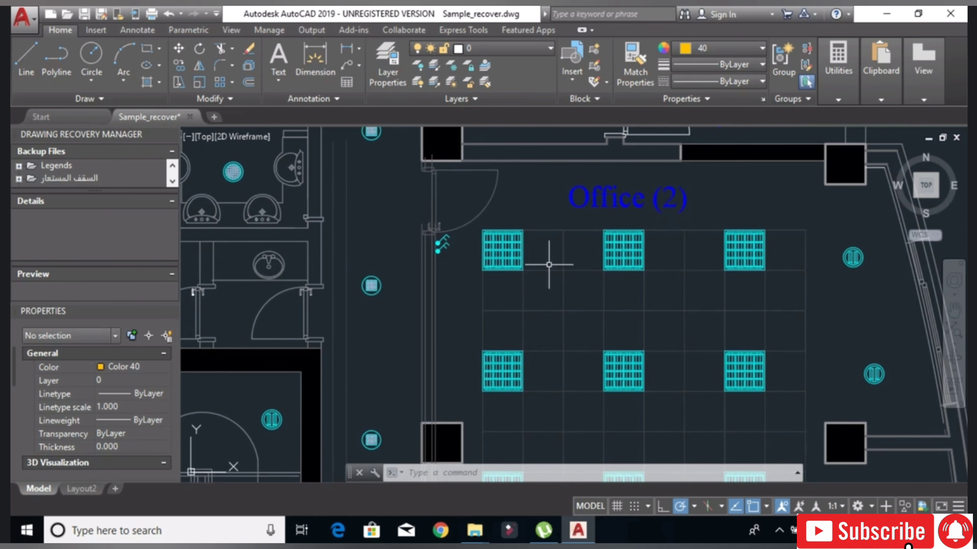
scroll(512, 275, "down", 3)
middle_click_drag(506, 294, 495, 252)
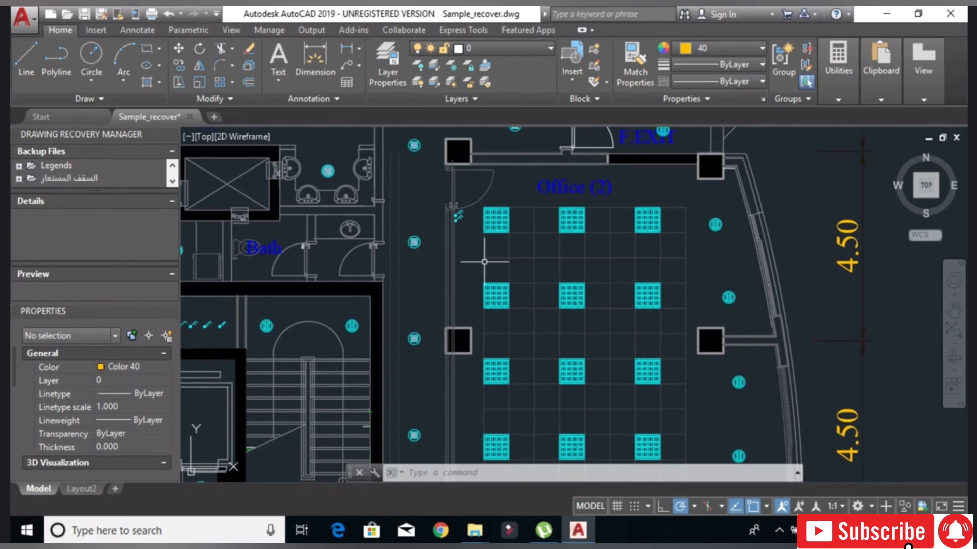
scroll(477, 265, "up", 2)
scroll(443, 176, "up", 3)
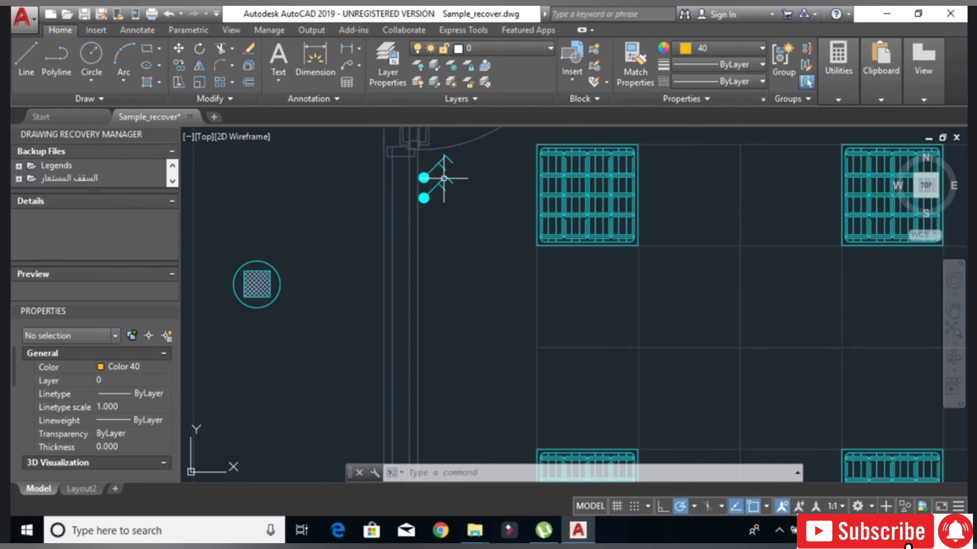
scroll(461, 166, "down", 1)
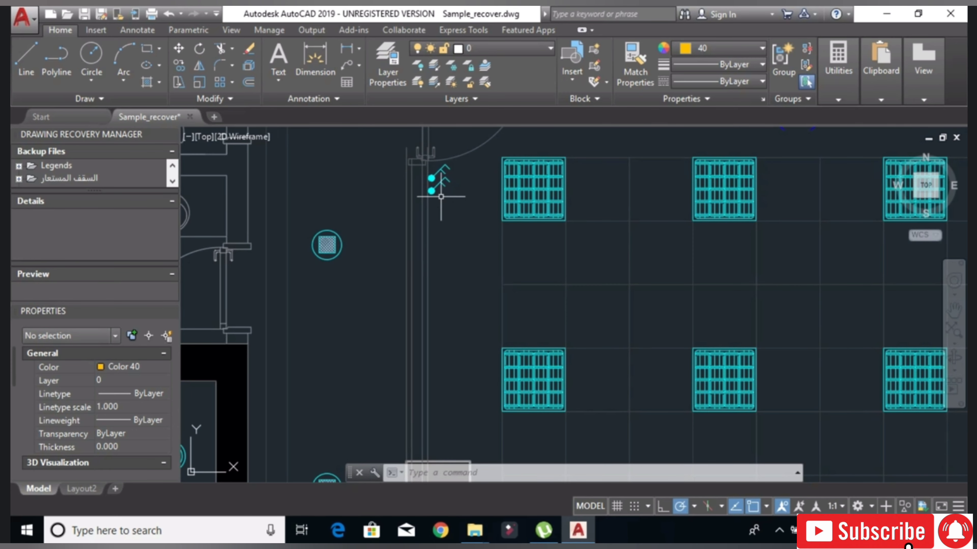
scroll(447, 207, "down", 4)
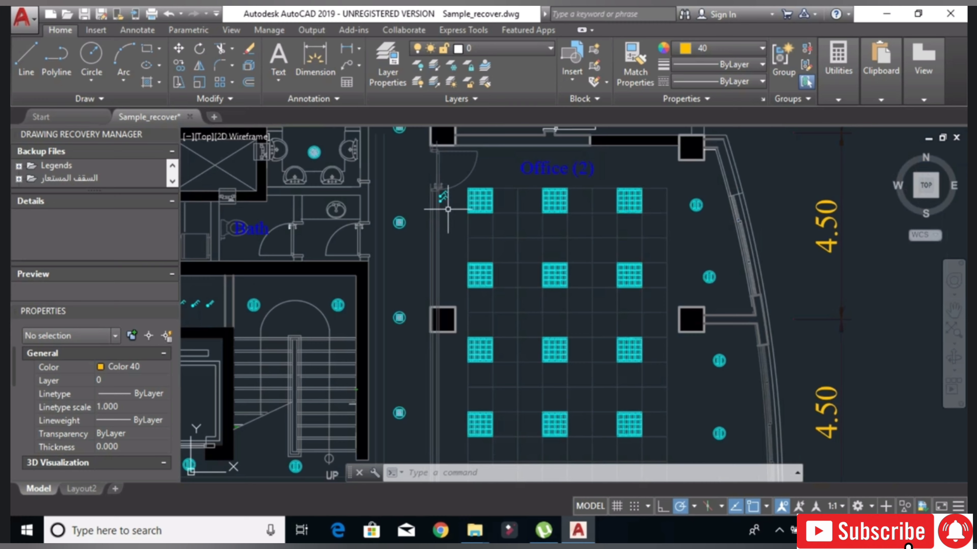
middle_click_drag(572, 394, 612, 384)
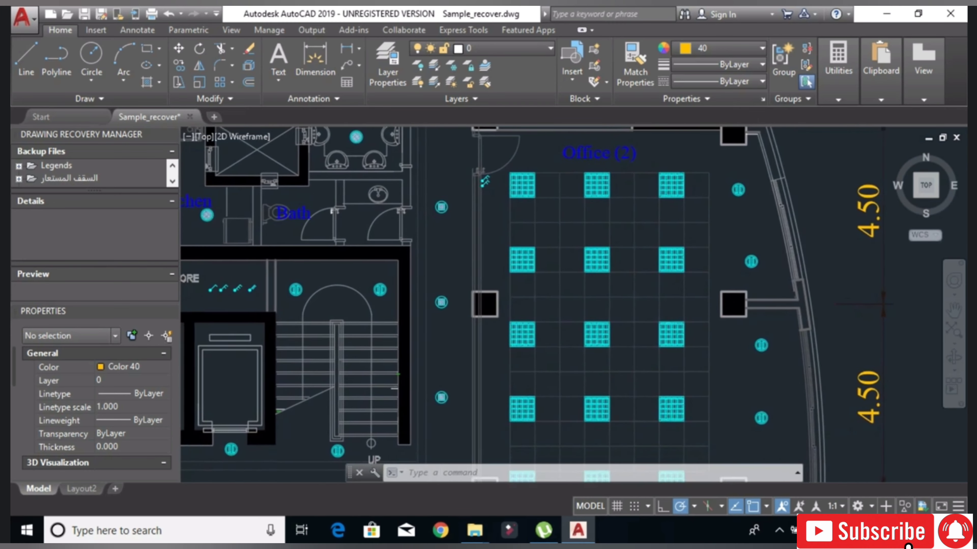
scroll(643, 392, "down", 3)
scroll(638, 365, "up", 3)
scroll(622, 266, "up", 2)
middle_click_drag(622, 267, 532, 332)
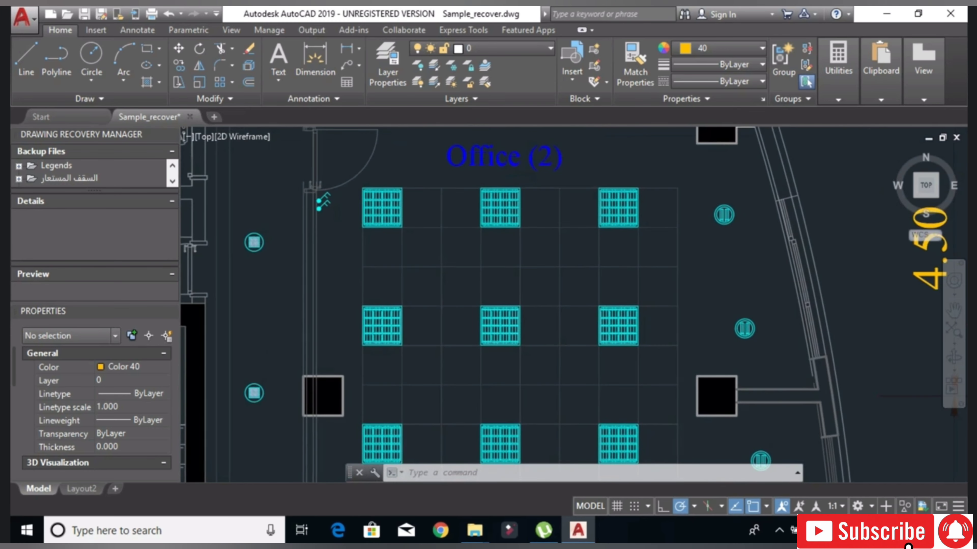
- Copy the legend text line "4x14 W 220 V - 240 V/50 Hz & IP 20" to just above the first ceiling light in Office (2)
scroll(524, 327, "down", 4)
middle_click_drag(696, 249, 591, 309)
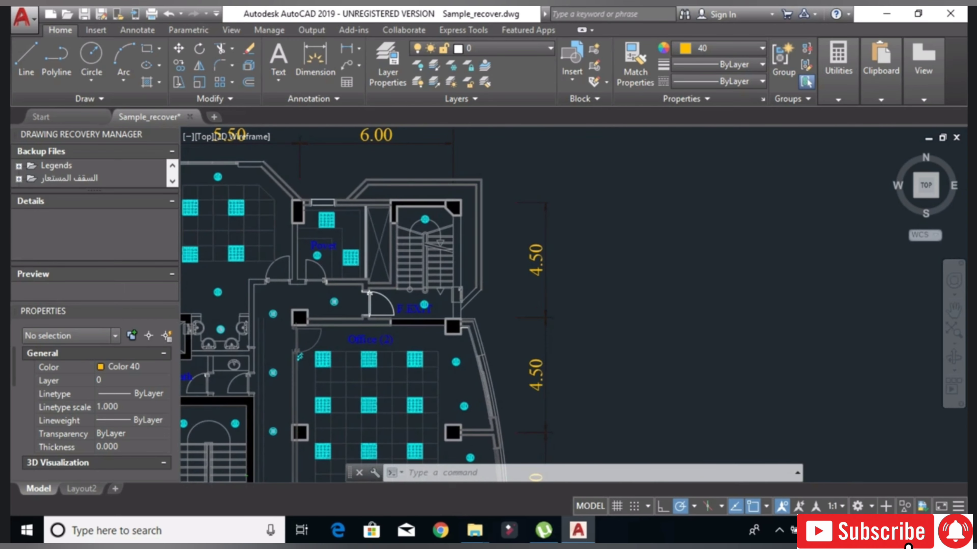
scroll(693, 273, "down", 5)
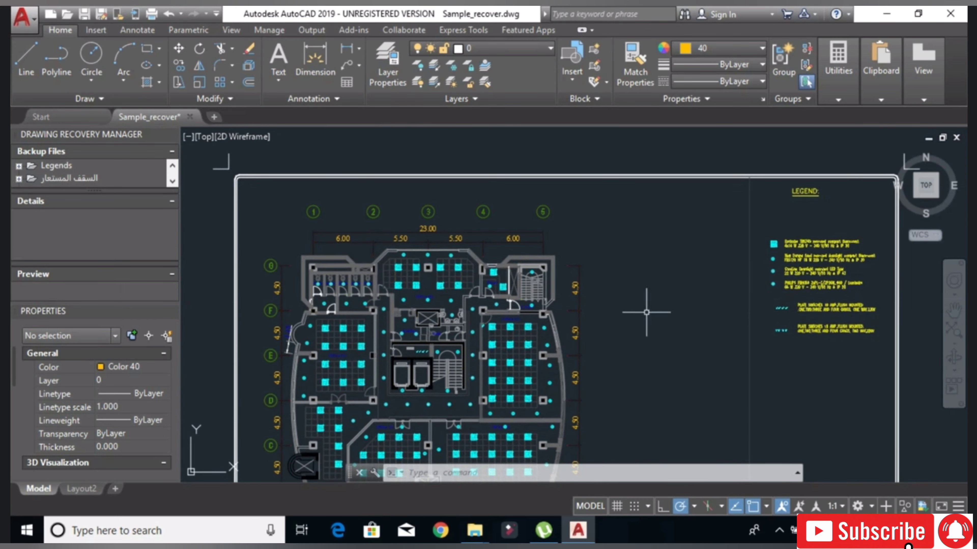
scroll(834, 247, "up", 5)
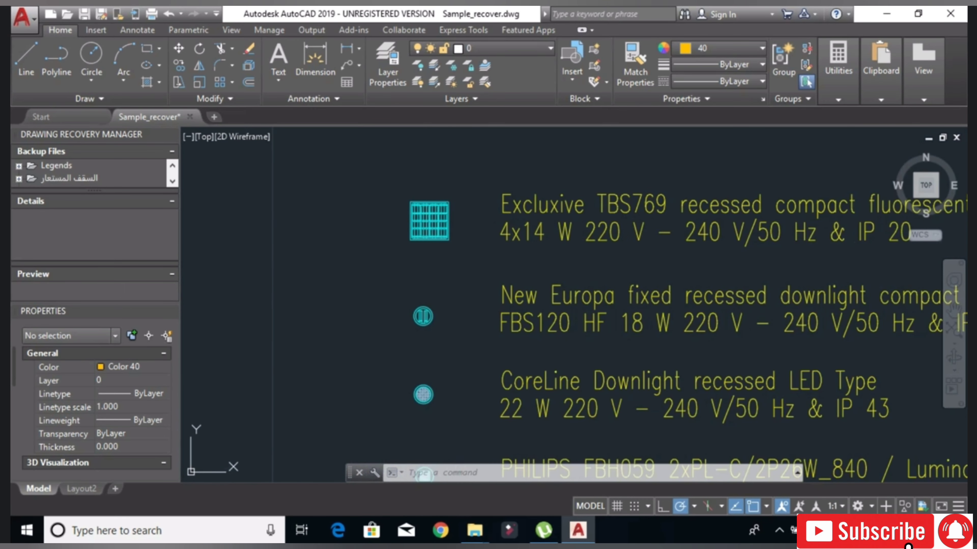
left_click(733, 254)
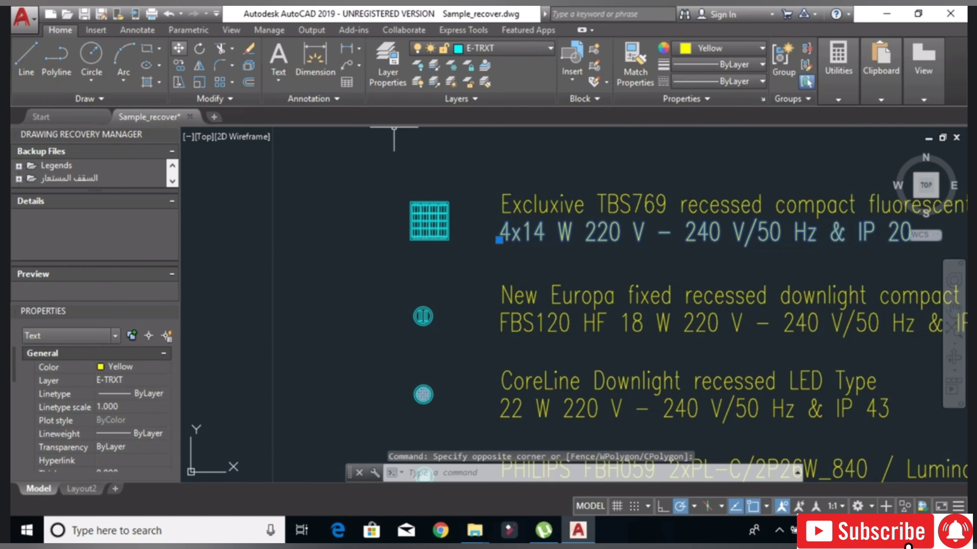
left_click(179, 65)
scroll(423, 313, "down", 5)
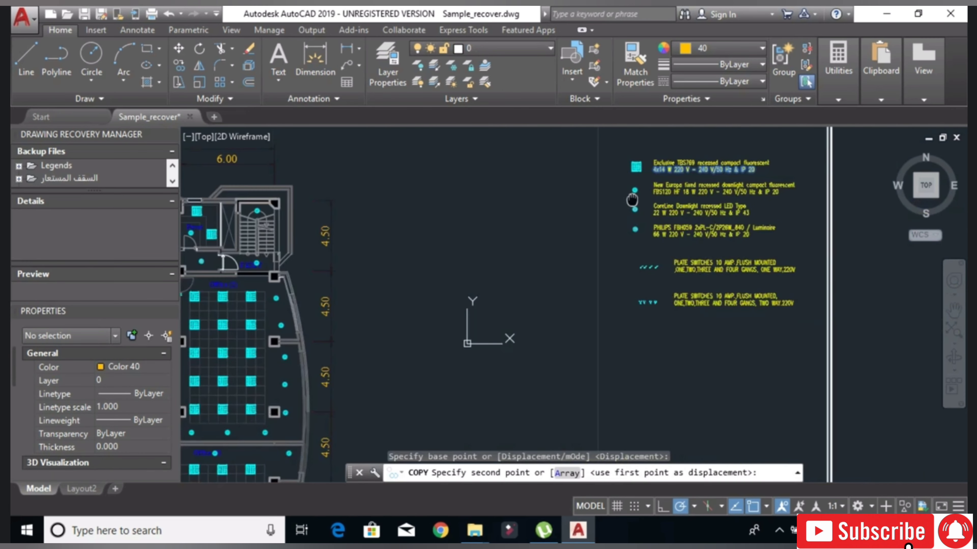
scroll(576, 239, "up", 6)
scroll(588, 198, "up", 5)
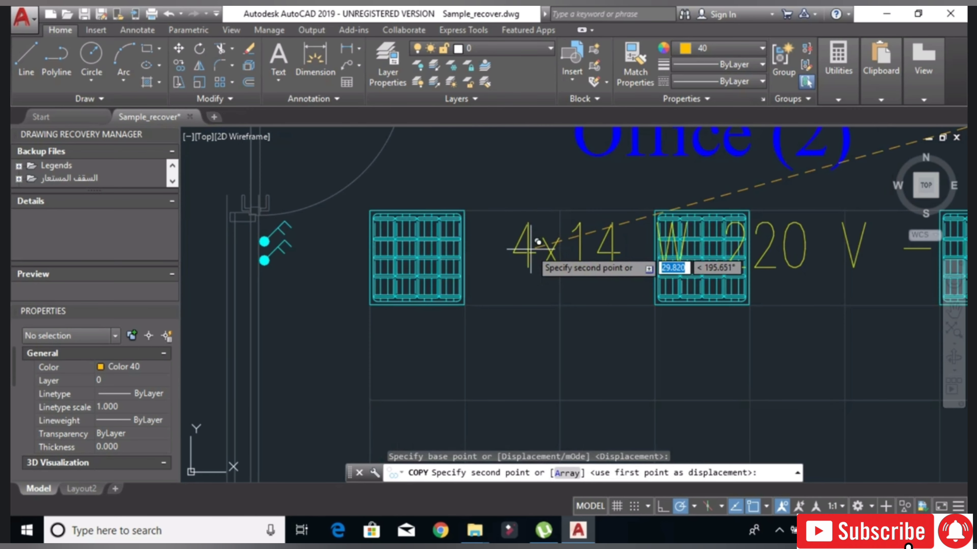
scroll(479, 194, "down", 2)
left_click(442, 256)
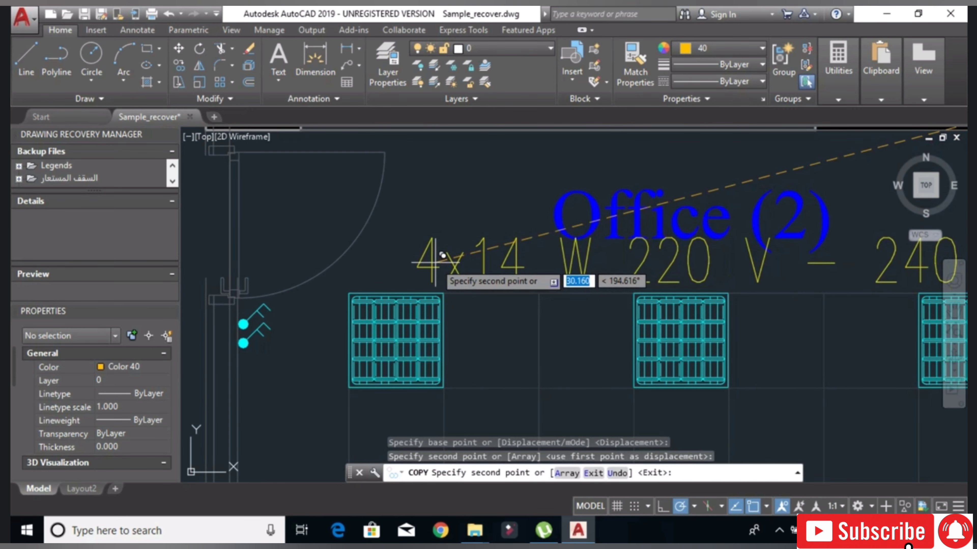
right_click(498, 238)
left_click(512, 240)
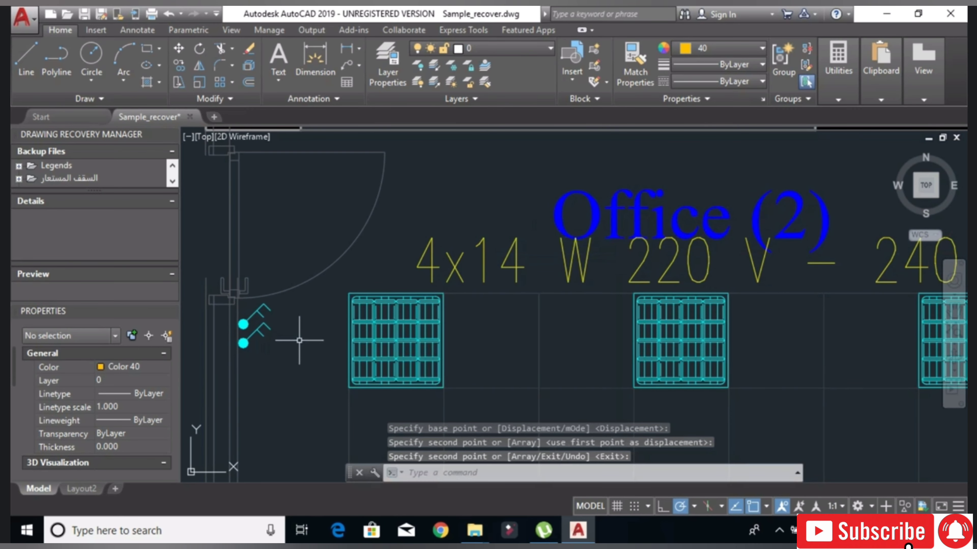
- Replace the content of the copied text above the first Office (2) light with "X"
middle_click_drag(299, 340, 375, 262)
scroll(477, 259, "down", 5)
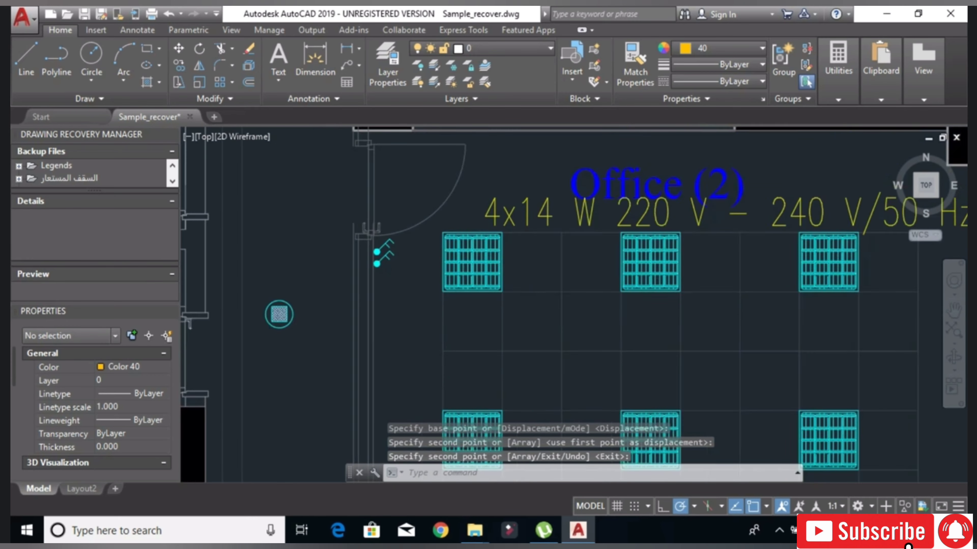
scroll(477, 258, "up", 6)
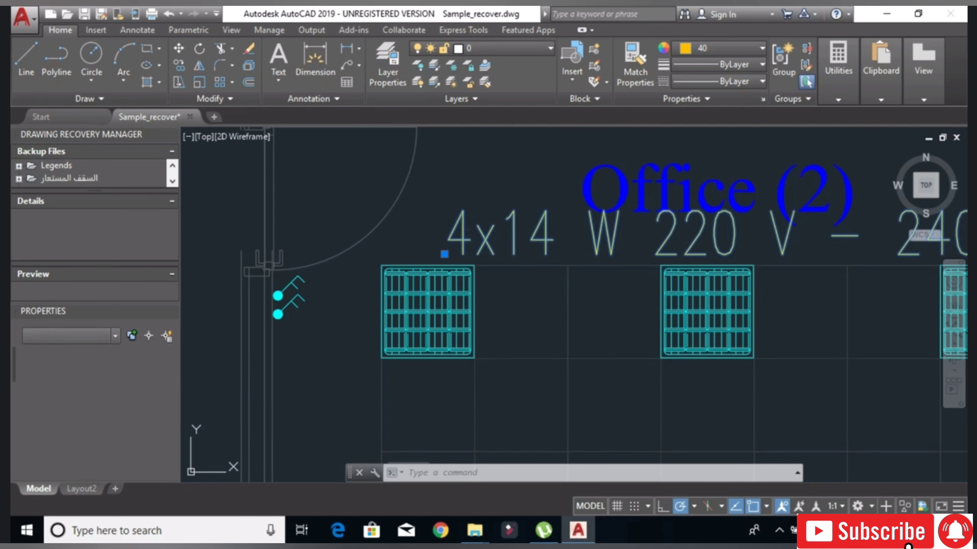
double_click(489, 229)
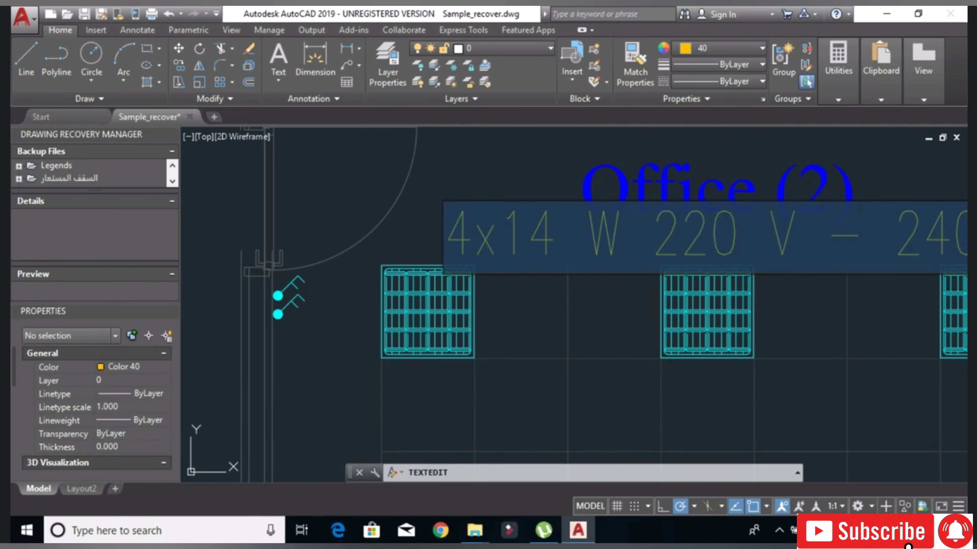
type("X")
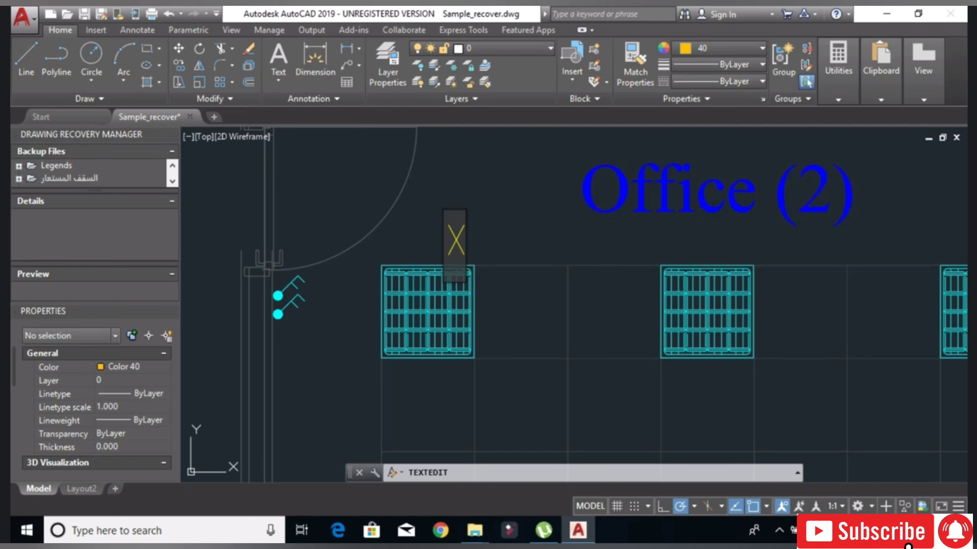
scroll(453, 210, "up", 4)
left_click(457, 188)
right_click(457, 188)
left_click(477, 198)
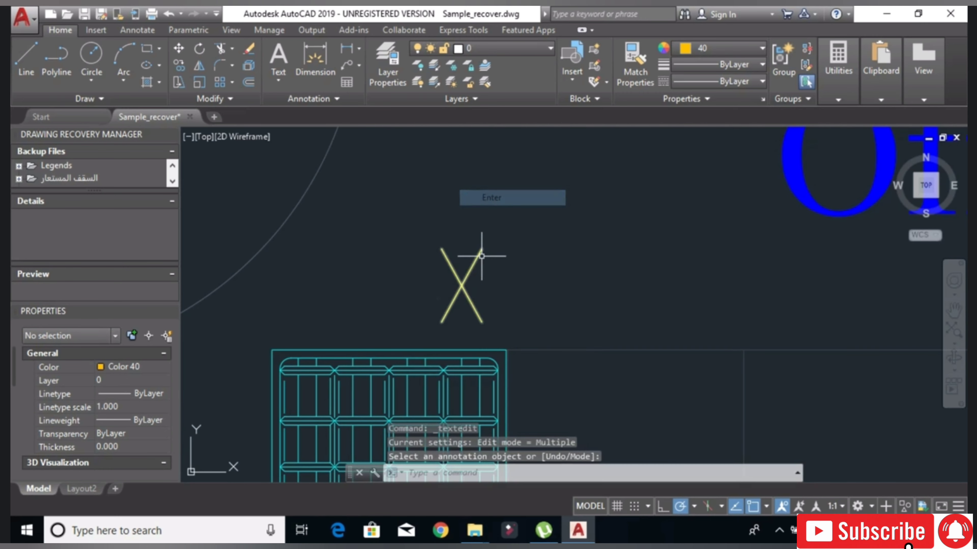
- Scale the "X" text above the first Office (2) ceiling light by a factor of 0.5
scroll(487, 259, "down", 4)
scroll(410, 262, "up", 4)
left_click(524, 297)
left_click(390, 269)
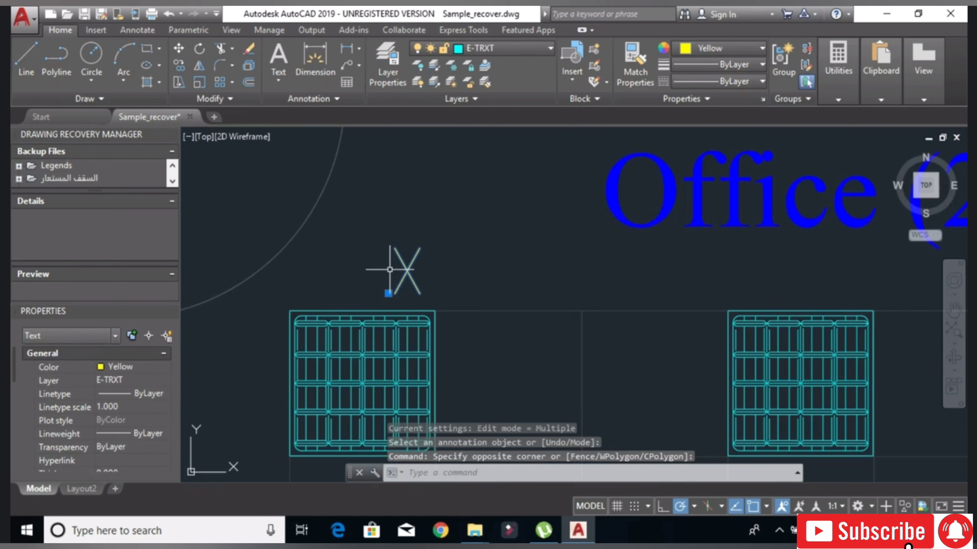
key("Return")
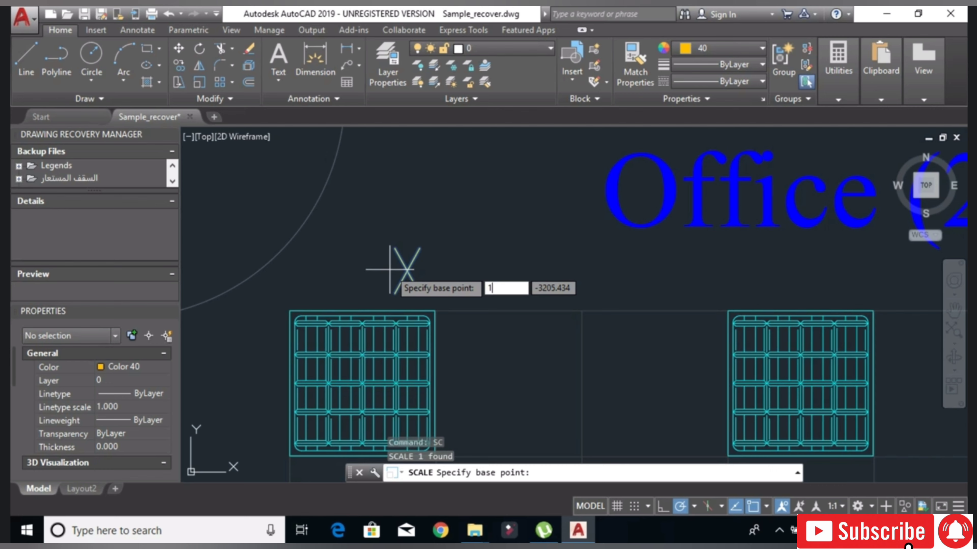
key("Return")
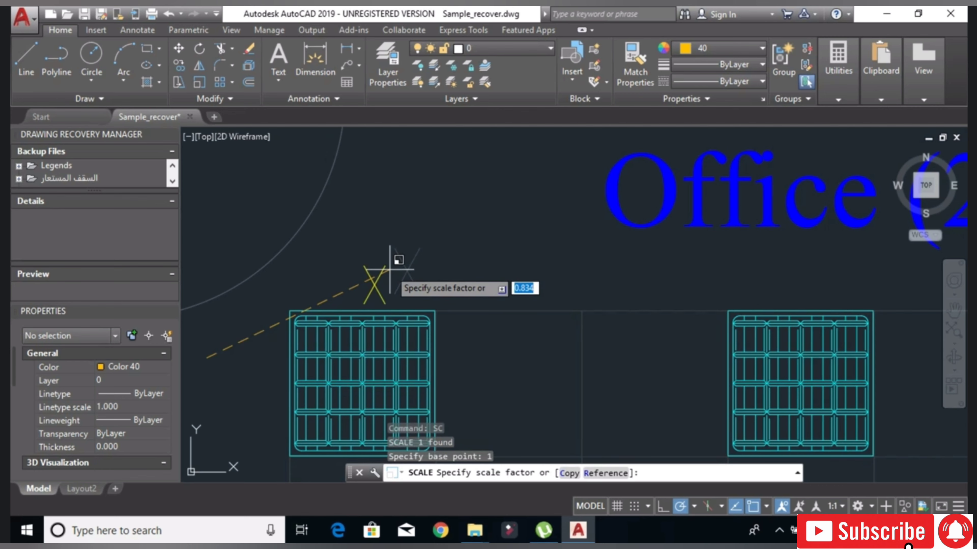
key("Return")
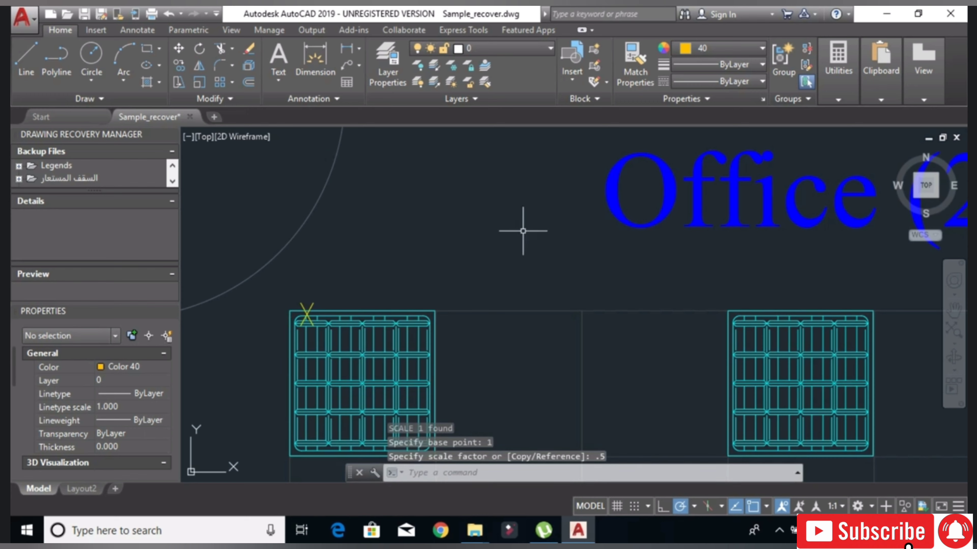
- Move the scaled "X" label to just outside the upper-right corner of the first Office (2) ceiling light
left_click(308, 303)
left_click(295, 304)
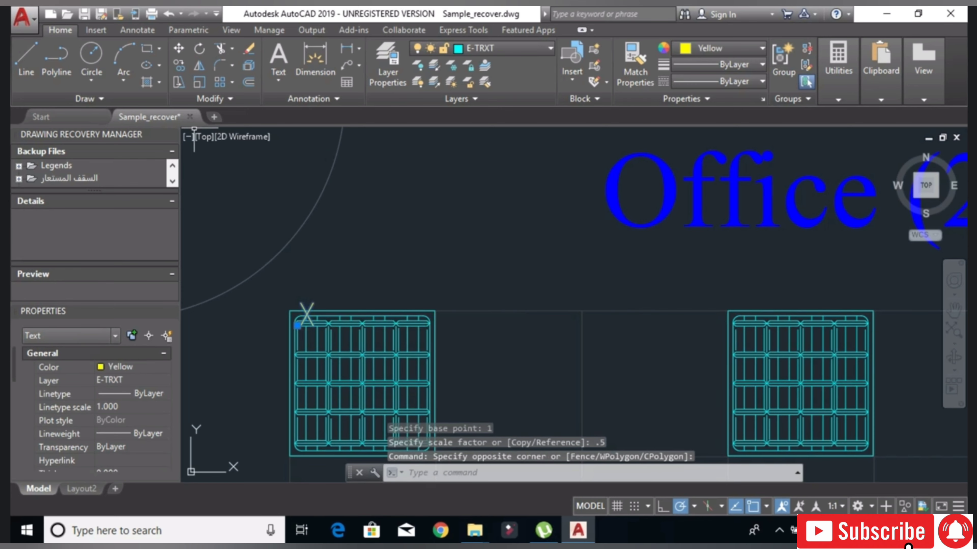
type("m")
key("Return")
left_click(310, 300)
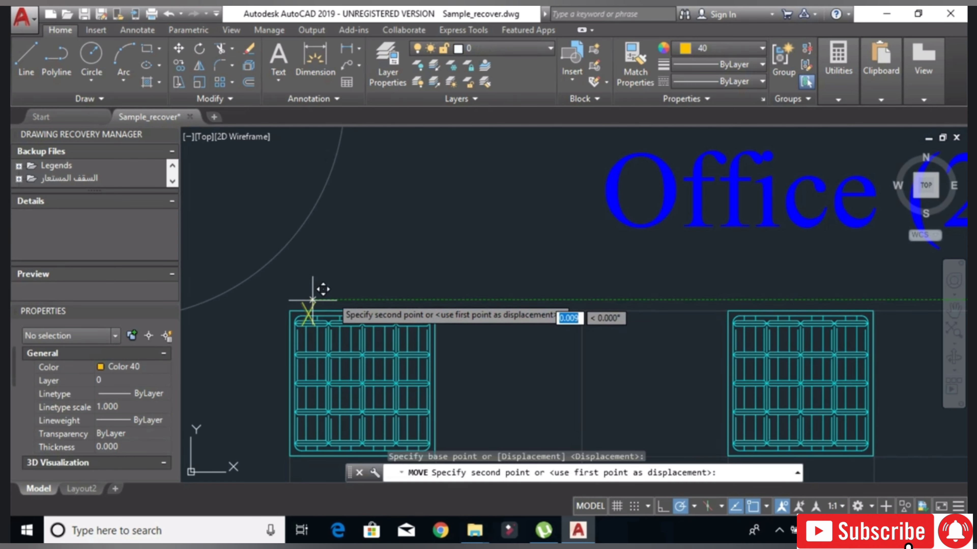
left_click(456, 276)
scroll(462, 283, "down", 3)
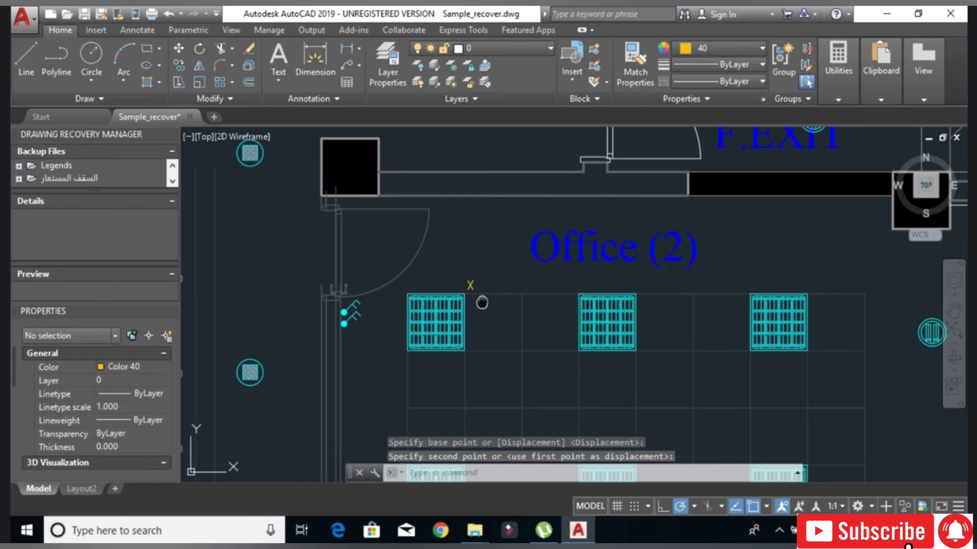
- Copy the "X" label to the second and third lights of the first Office (2) row, using the light's upper-left corner as base point
scroll(462, 283, "up", 3)
left_click(437, 258)
left_click(396, 276)
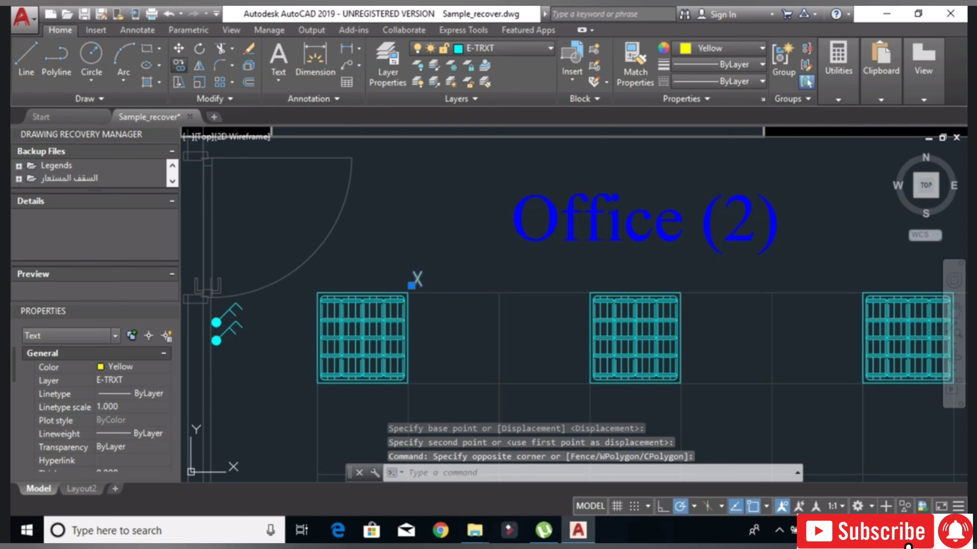
type("co")
key("Return")
left_click(317, 293)
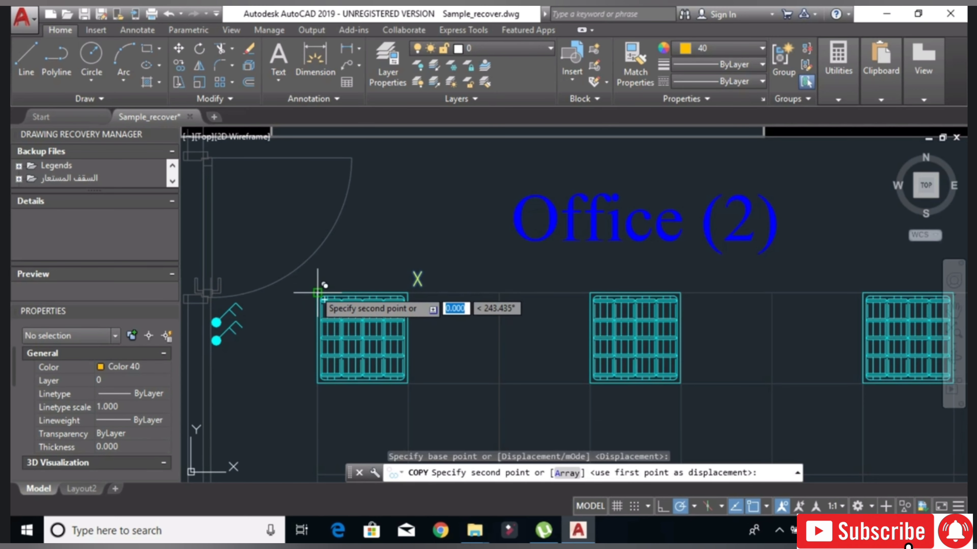
left_click(586, 288)
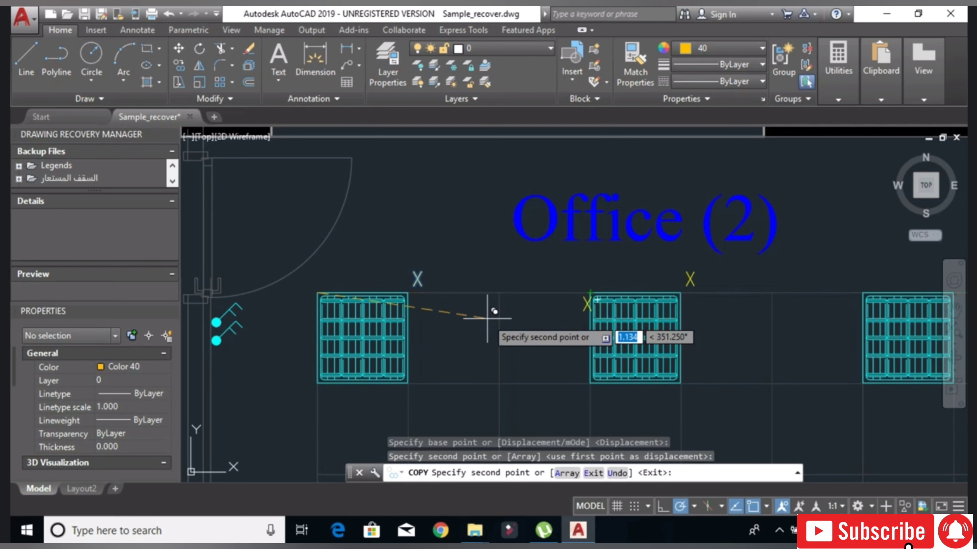
scroll(481, 319, "down", 2)
left_click(565, 230)
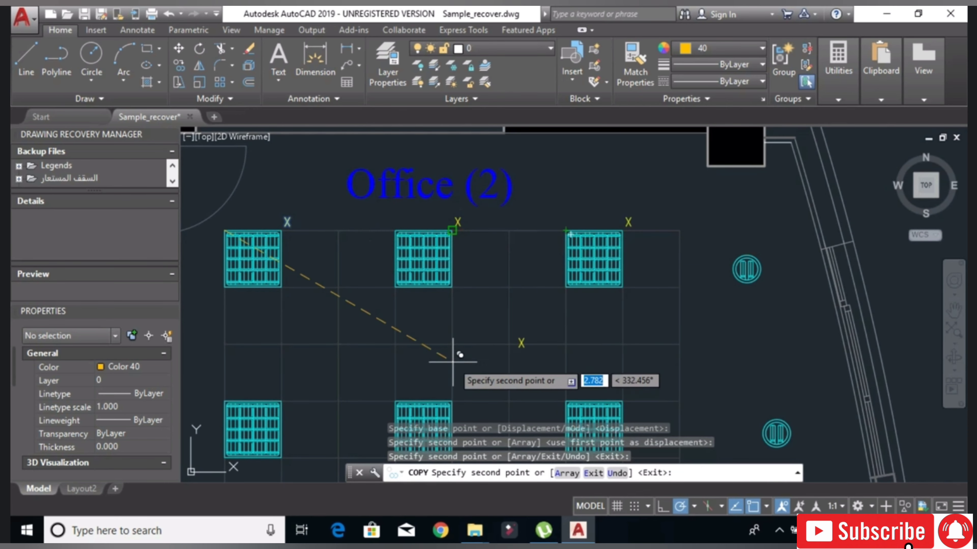
- Place further copies of the "X" label at all three lights in both the second and third rows of Office (2)
middle_click_drag(453, 362, 527, 250)
left_click(300, 290)
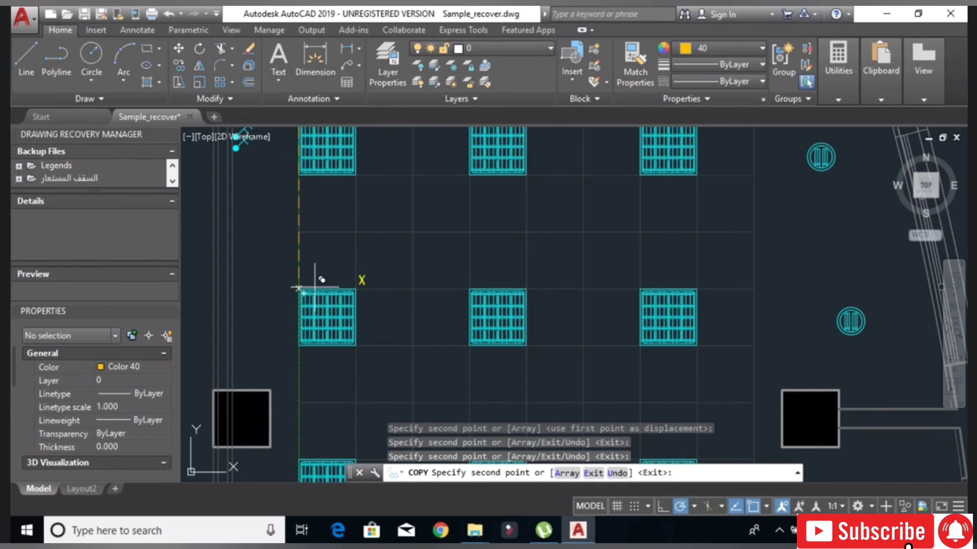
left_click(469, 289)
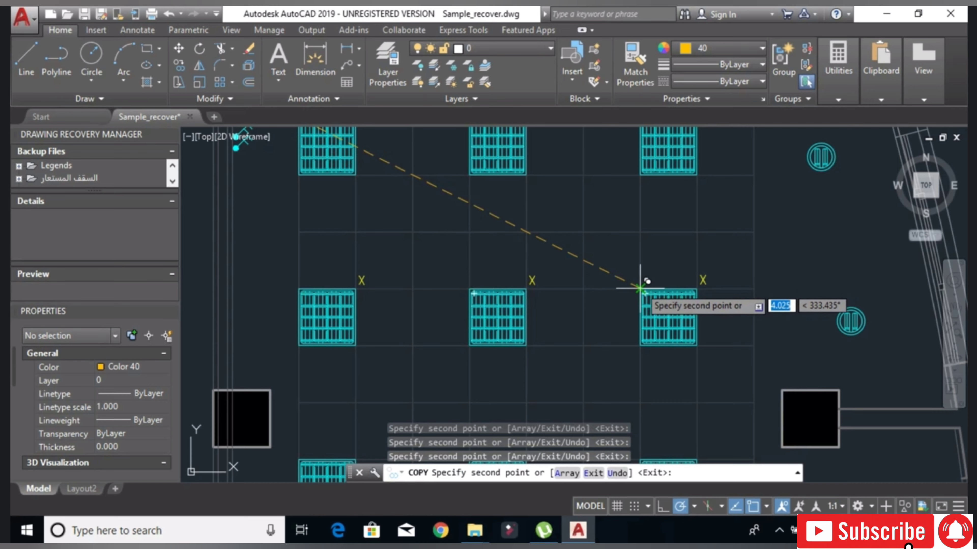
middle_click_drag(507, 376, 575, 223)
left_click(369, 307)
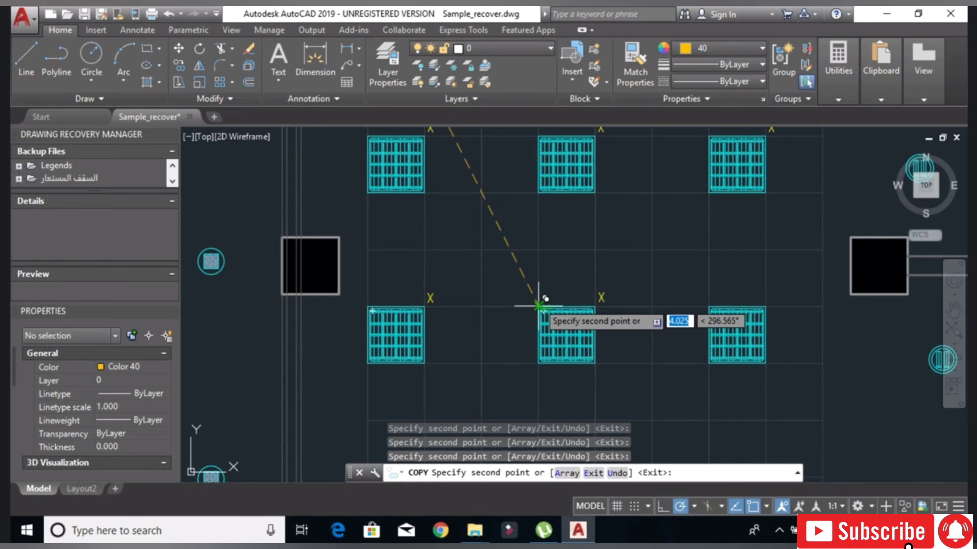
scroll(617, 290, "up", 3)
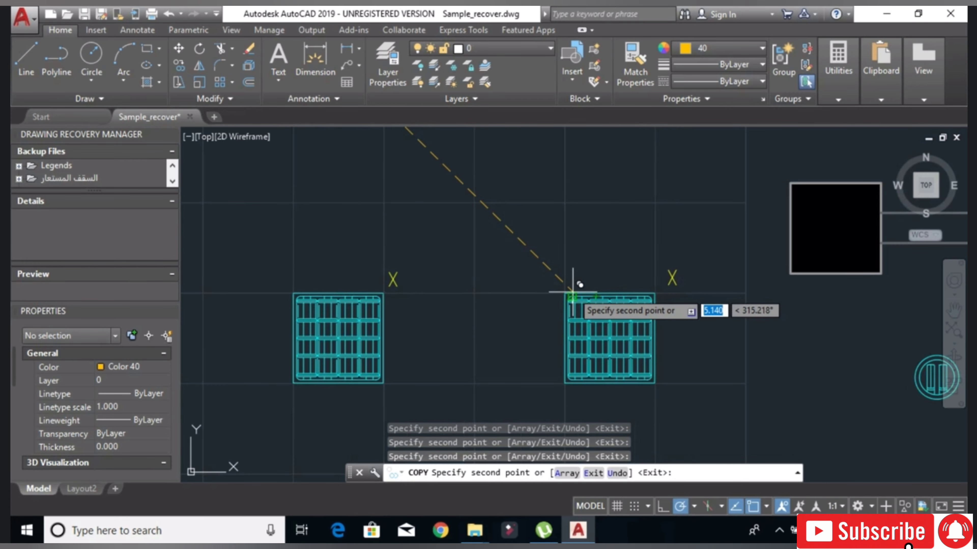
- Place copies of the "X" label at the three ceiling lights in the fourth row of Office (2)
scroll(464, 212, "down", 6)
scroll(464, 283, "up", 7)
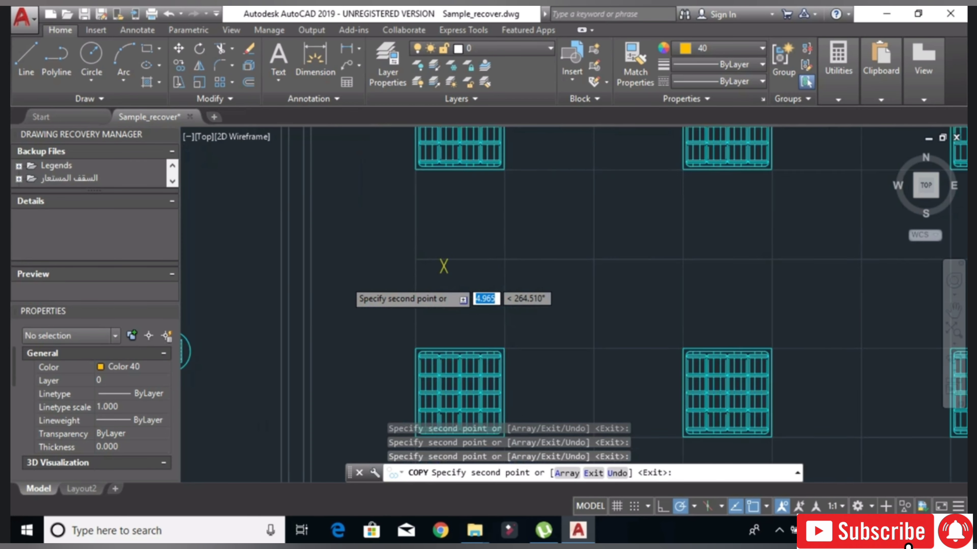
middle_click_drag(708, 338, 447, 153)
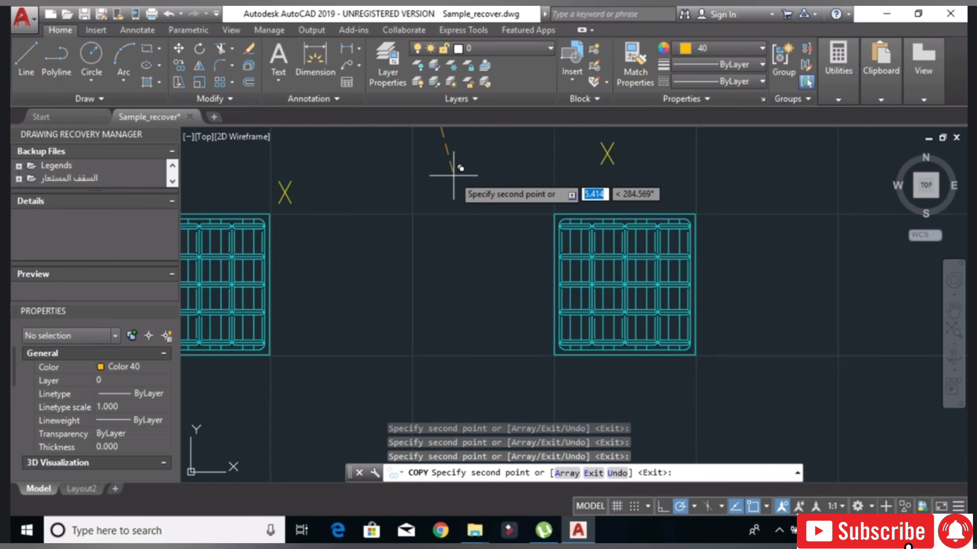
scroll(719, 229, "down", 5)
scroll(514, 224, "up", 5)
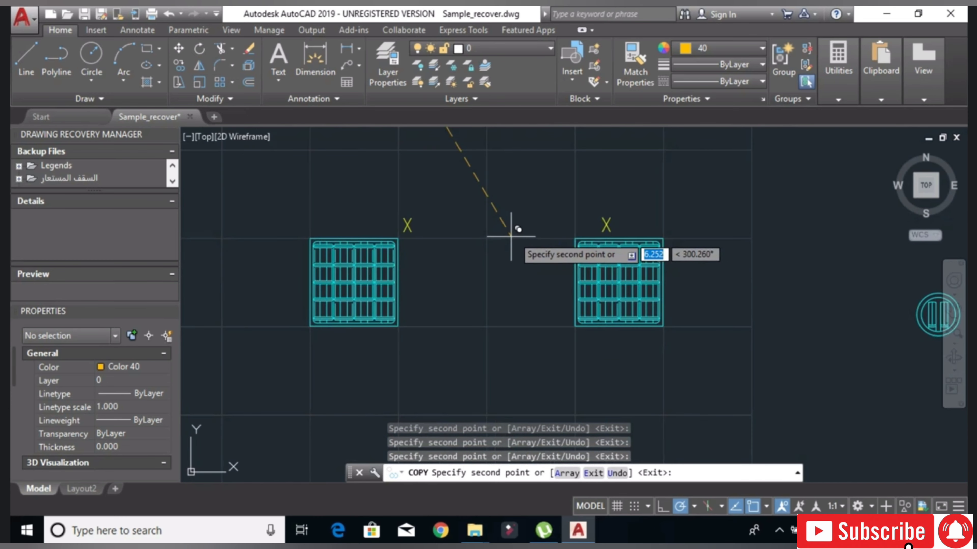
- Place copies of the "X" label at the three lights in the fifth row of Office (2) and finish copying
scroll(458, 338, "down", 5)
scroll(517, 301, "up", 7)
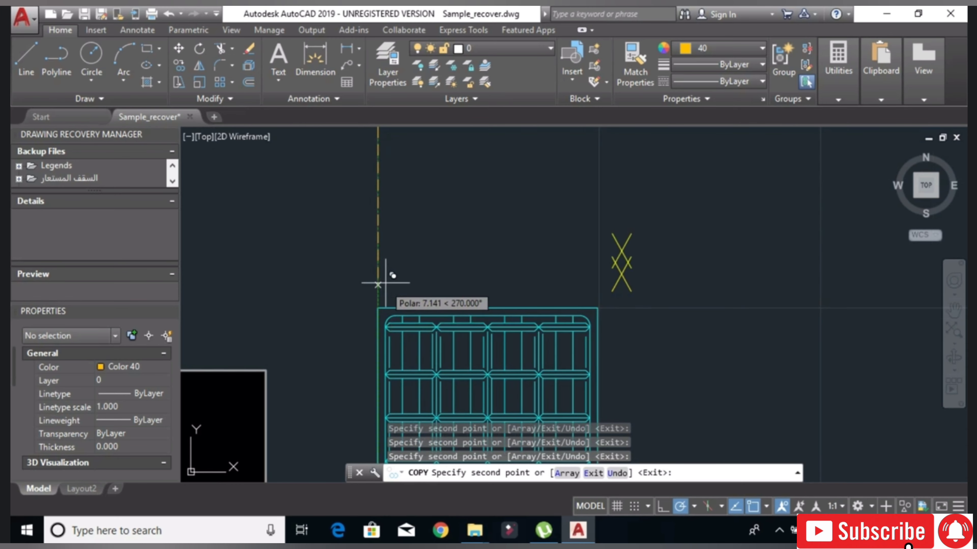
scroll(388, 277, "down", 5)
scroll(415, 290, "up", 5)
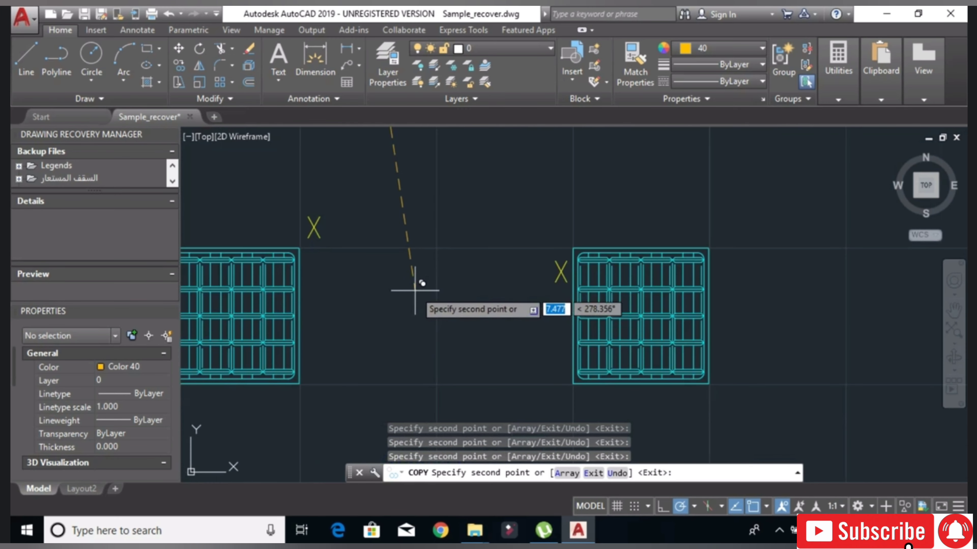
left_click(572, 247)
middle_click_drag(536, 268, 197, 322)
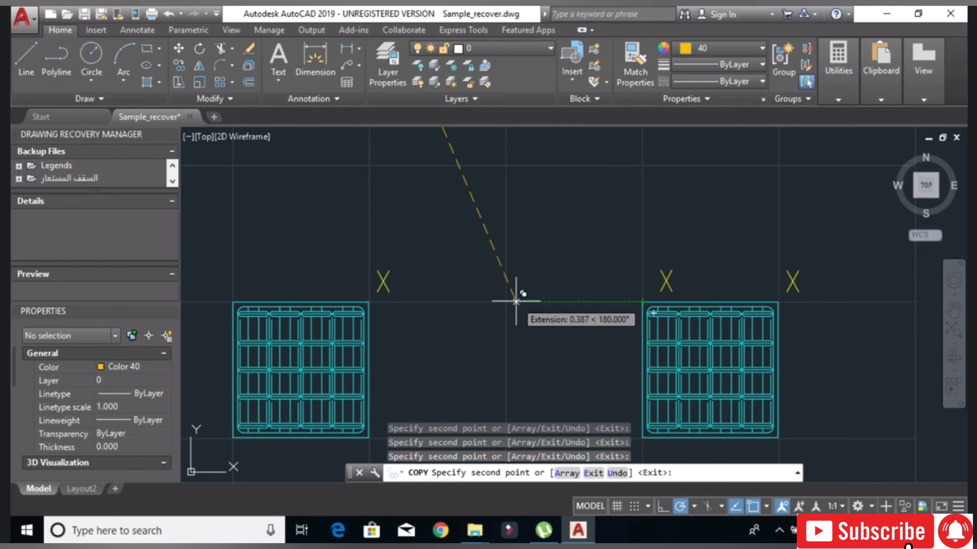
scroll(517, 292, "down", 5)
middle_click_drag(506, 247, 496, 270)
right_click(484, 174)
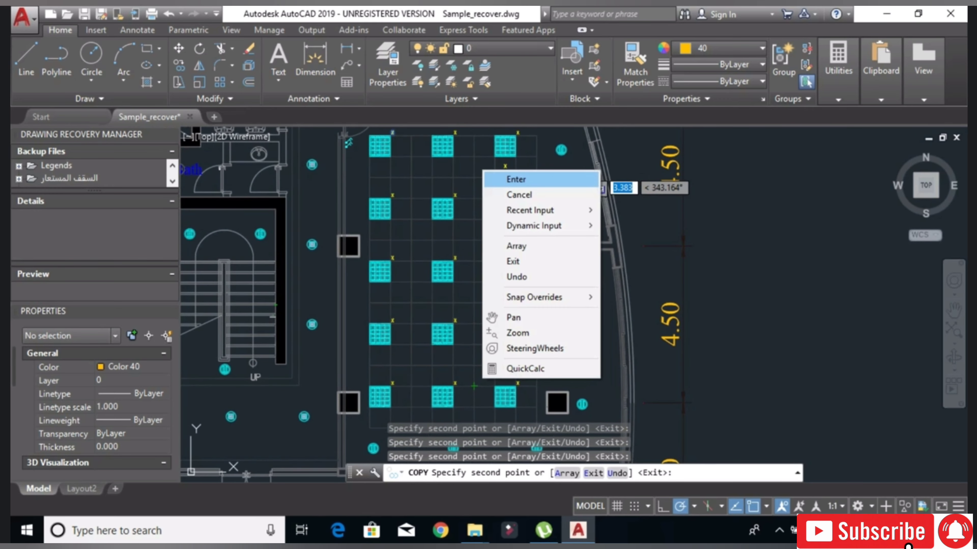
left_click(512, 181)
- Examine the labelled ceiling light rows of Office (2) and the two switches by its door to decide the circuit split
scroll(534, 227, "down", 4)
scroll(535, 228, "up", 4)
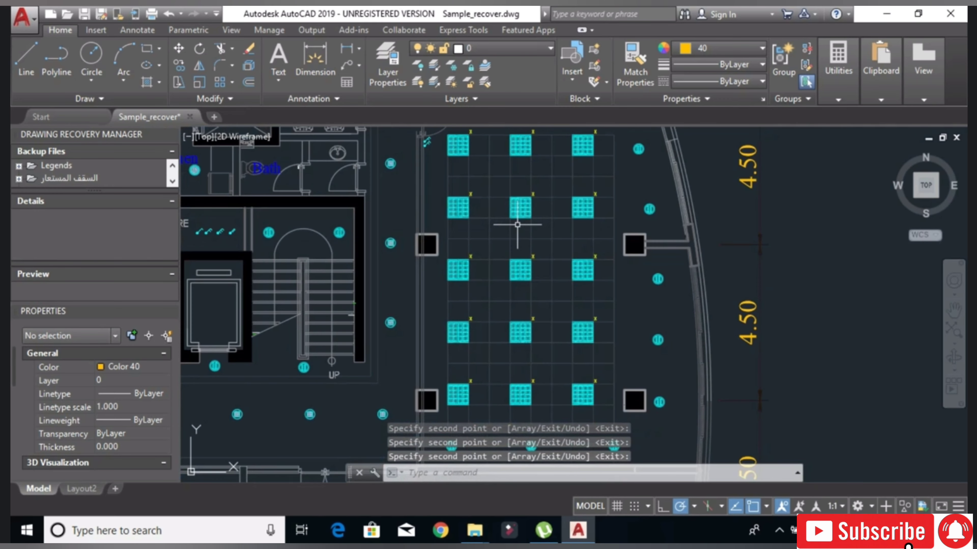
scroll(480, 179, "up", 2)
scroll(480, 180, "down", 2)
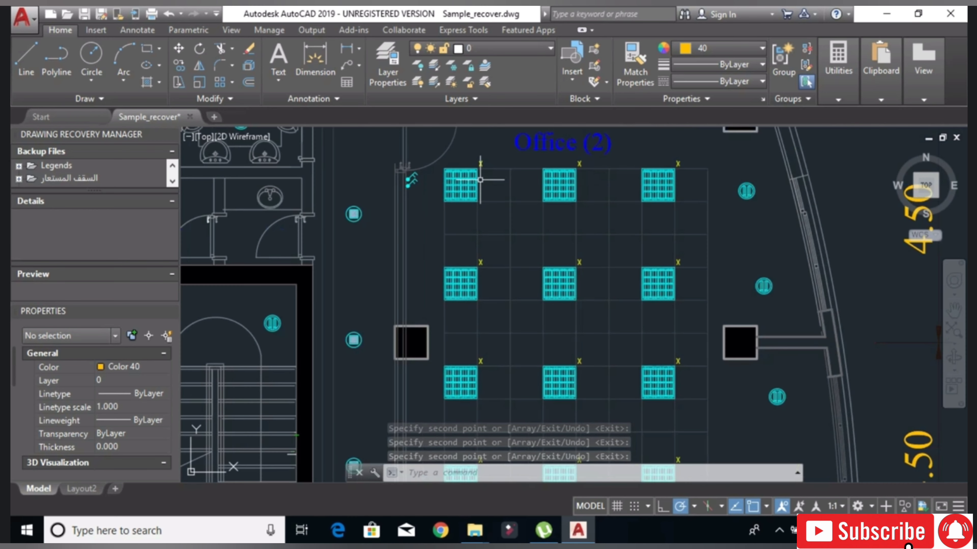
scroll(536, 187, "down", 2)
mouse_move(547, 236)
middle_mouse_down()
mouse_move(557, 188)
mouse_move(571, 195)
mouse_move(583, 240)
middle_mouse_up()
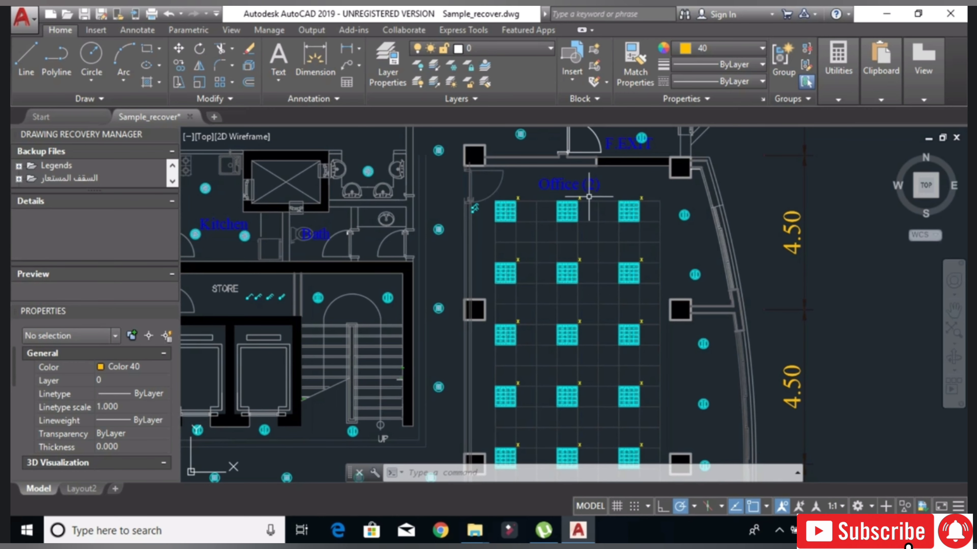
scroll(532, 235, "up", 2)
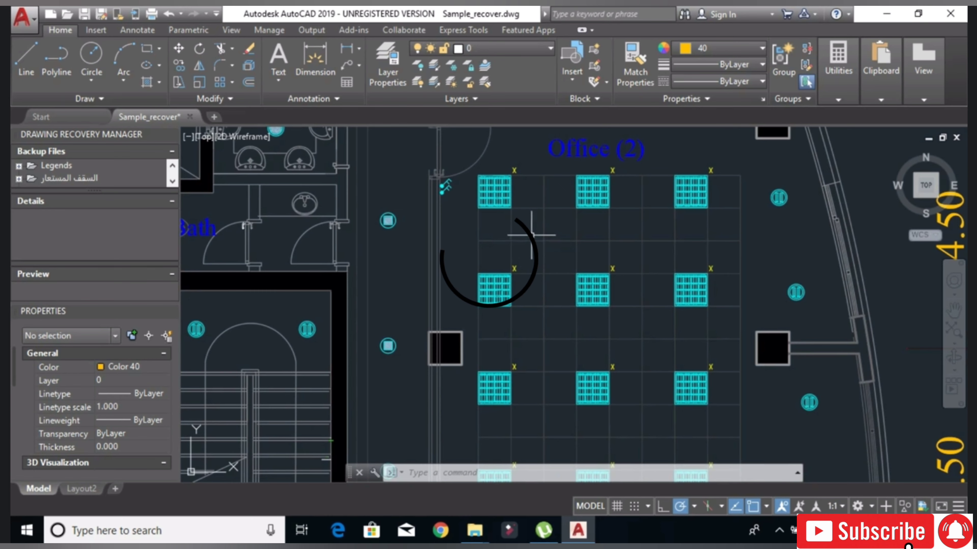
middle_click_drag(531, 235, 515, 247)
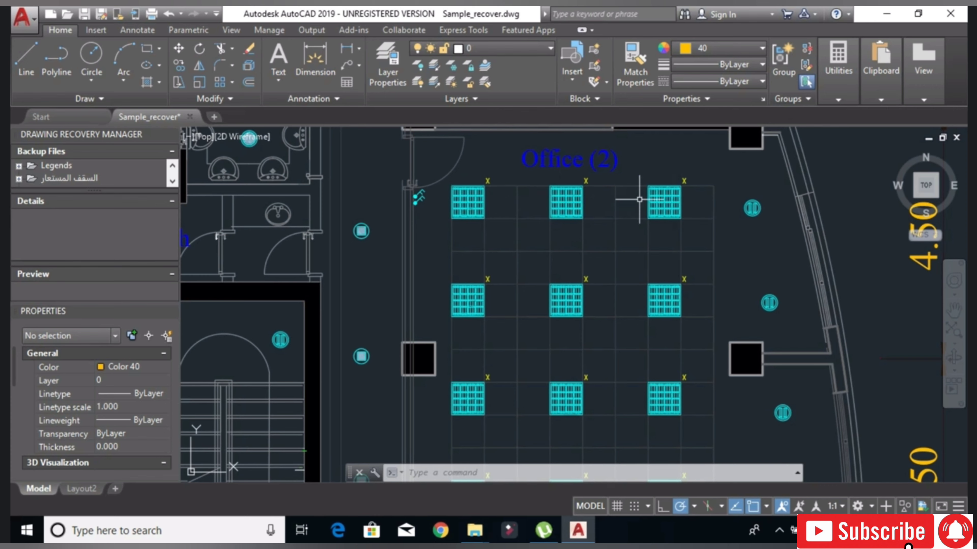
- Change the label of the first ceiling light in the third row of Office (2) to "y"
middle_click_drag(436, 316, 473, 209)
scroll(520, 252, "up", 4)
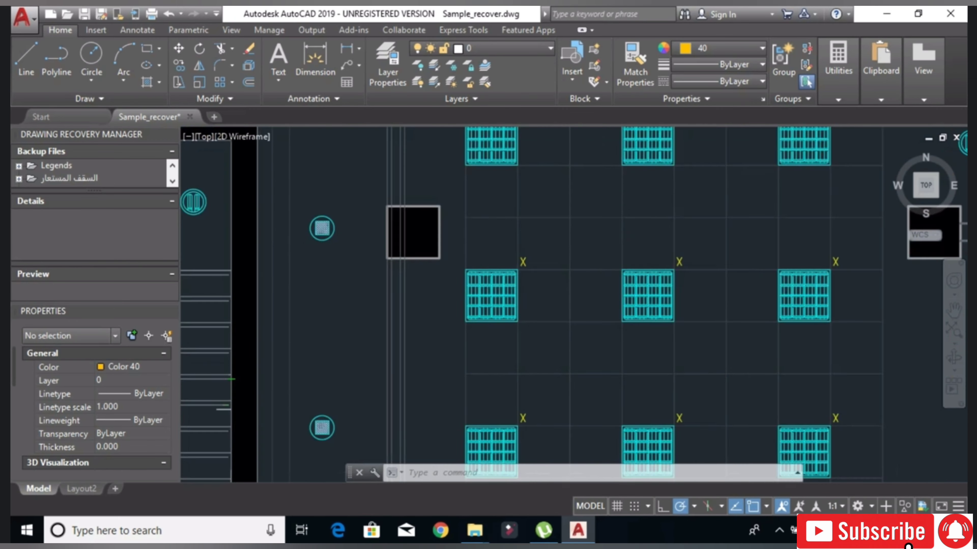
double_click(522, 246)
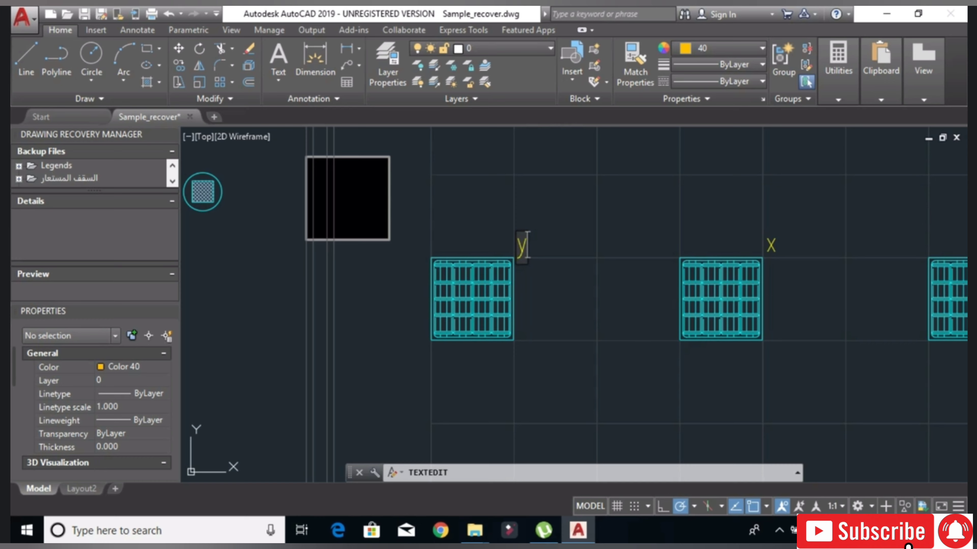
left_click(613, 246)
- Change the label of the middle ceiling light in the third row of Office (2) to "y"
scroll(613, 246, "down", 4)
scroll(613, 246, "up", 6)
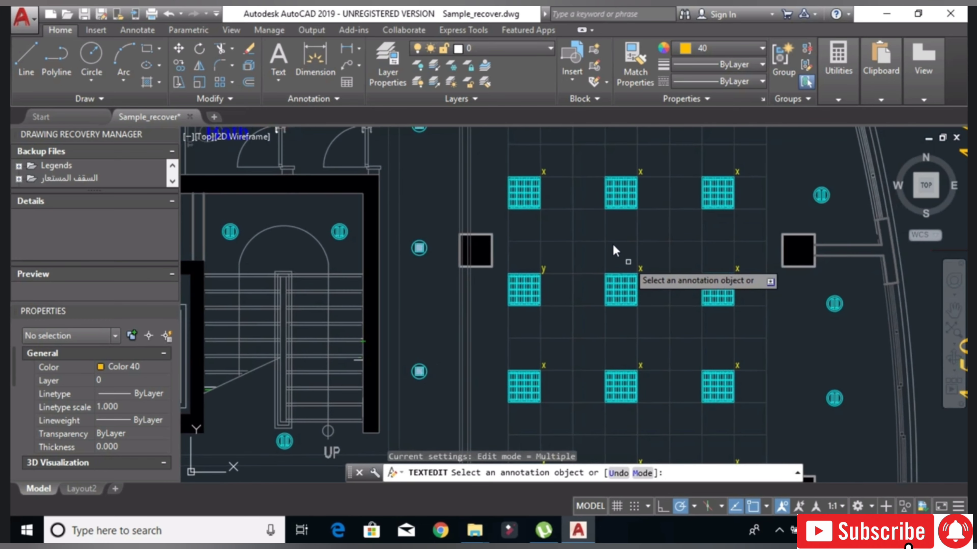
left_click(645, 283)
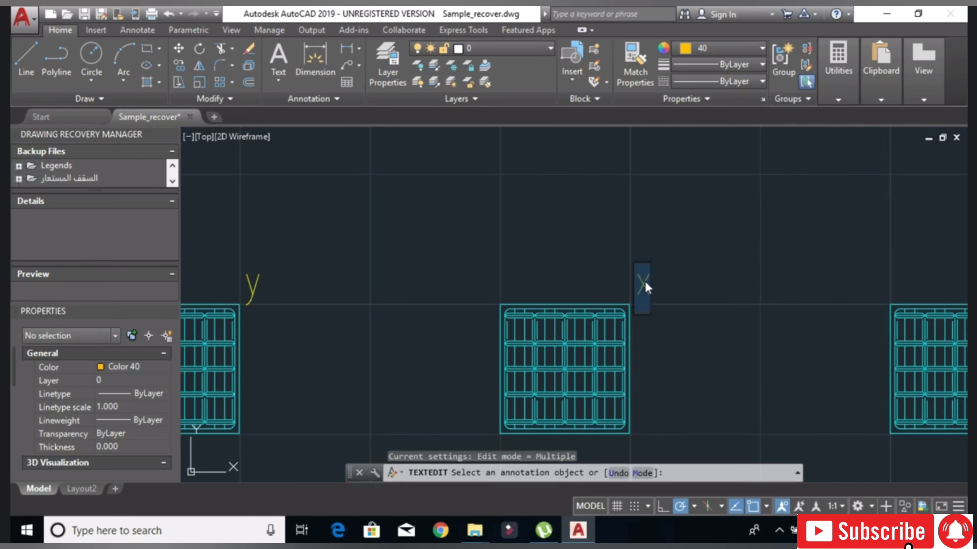
type("y")
scroll(654, 277, "down", 3)
left_click(692, 287)
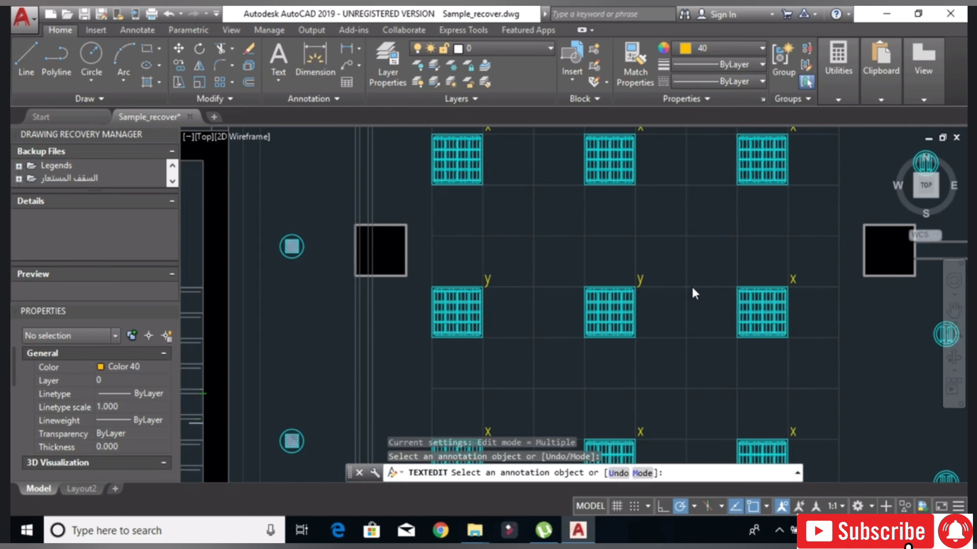
- Change the label of the last ceiling light in the third row of Office (2) to "y"
scroll(692, 287, "down", 3)
scroll(692, 287, "up", 5)
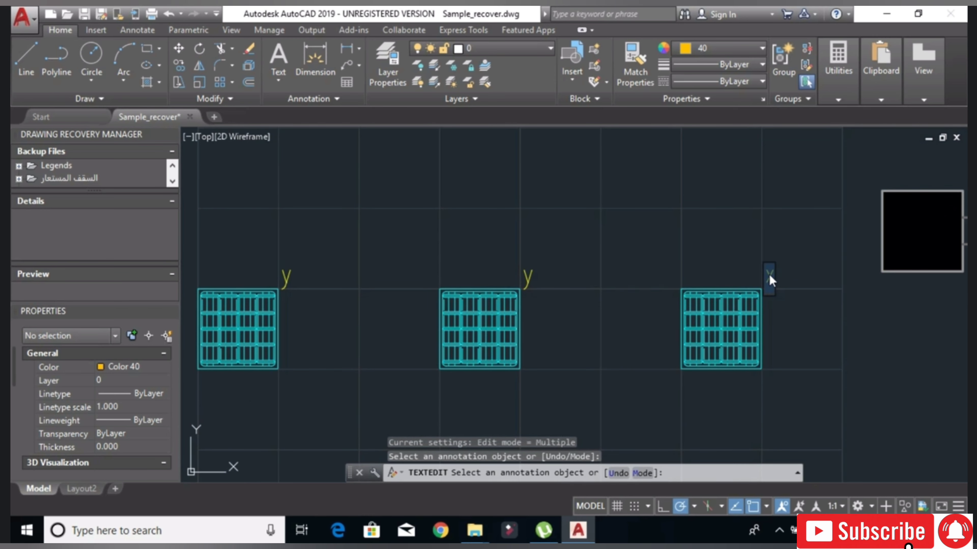
left_click(677, 286)
scroll(677, 285, "down", 5)
scroll(677, 285, "down", 2)
scroll(678, 284, "up", 5)
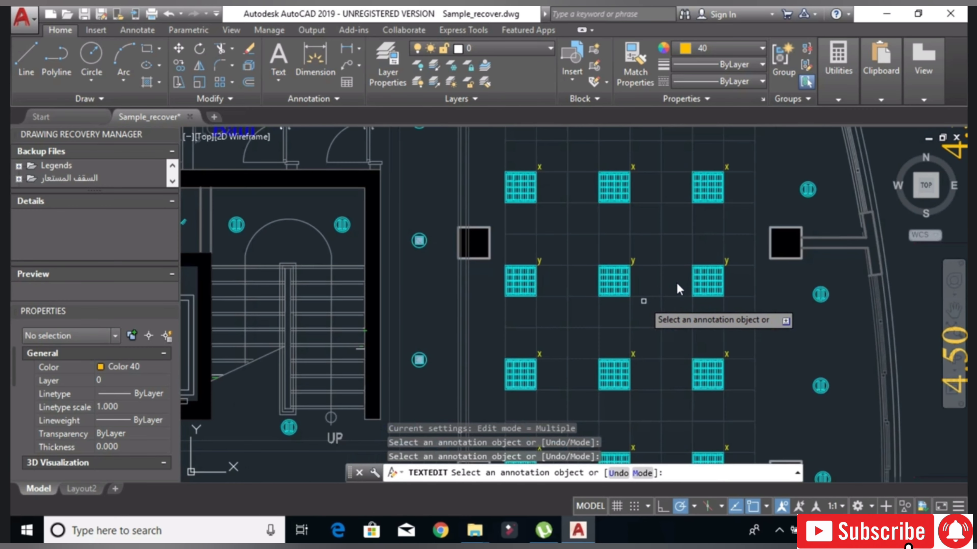
scroll(677, 285, "down", 3)
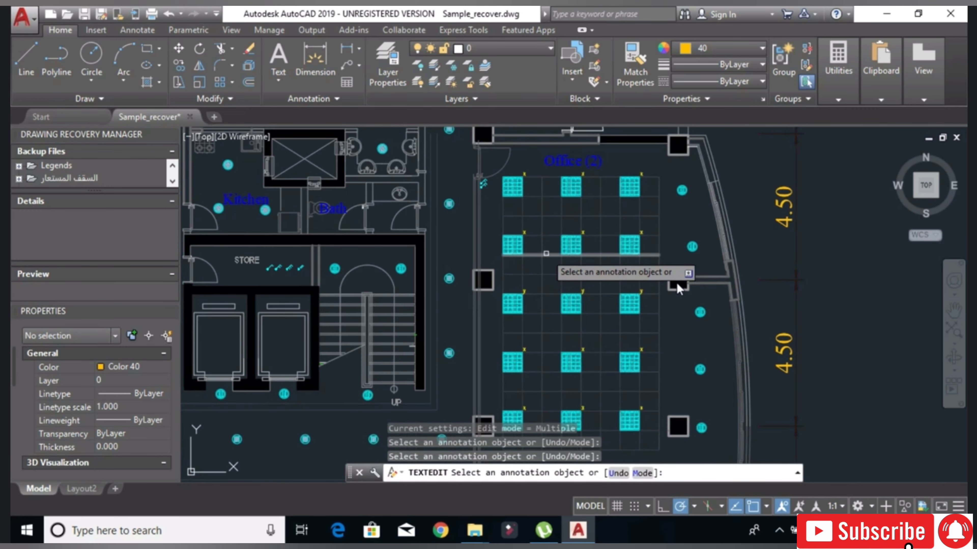
- Change the label of the first ceiling light in the fourth row of Office (2) to "y"
scroll(677, 285, "up", 2)
scroll(677, 288, "up", 1)
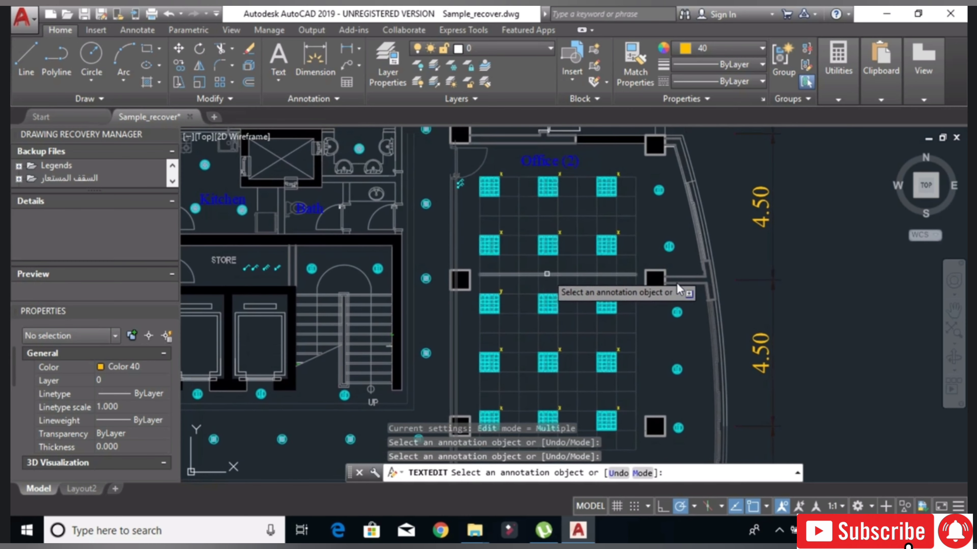
scroll(678, 288, "up", 4)
scroll(677, 287, "down", 4)
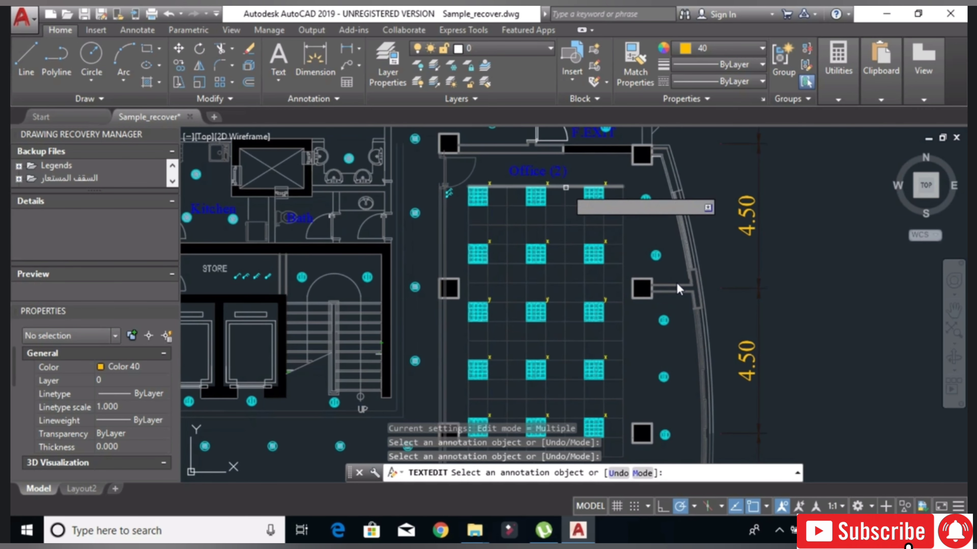
middle_click_drag(494, 421, 483, 385)
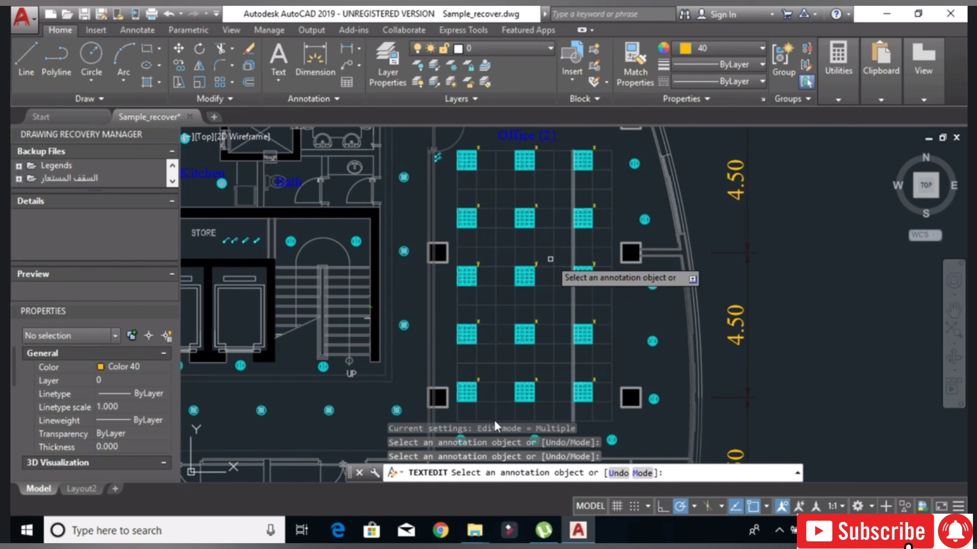
scroll(508, 344, "up", 4)
mouse_move(475, 363)
middle_mouse_down()
mouse_move(602, 406)
mouse_move(607, 419)
middle_mouse_up()
scroll(602, 404, "down", 2)
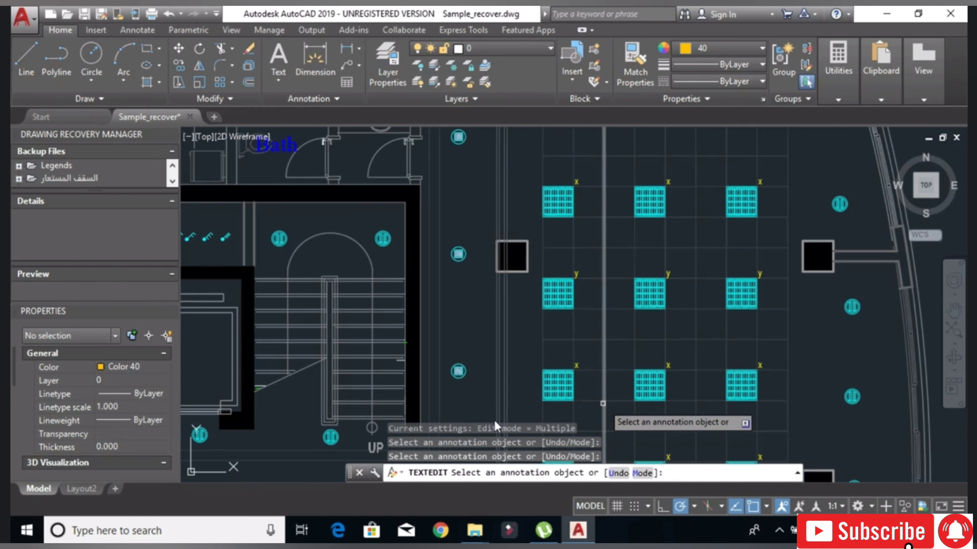
middle_click_drag(622, 339, 619, 334)
scroll(619, 334, "up", 6)
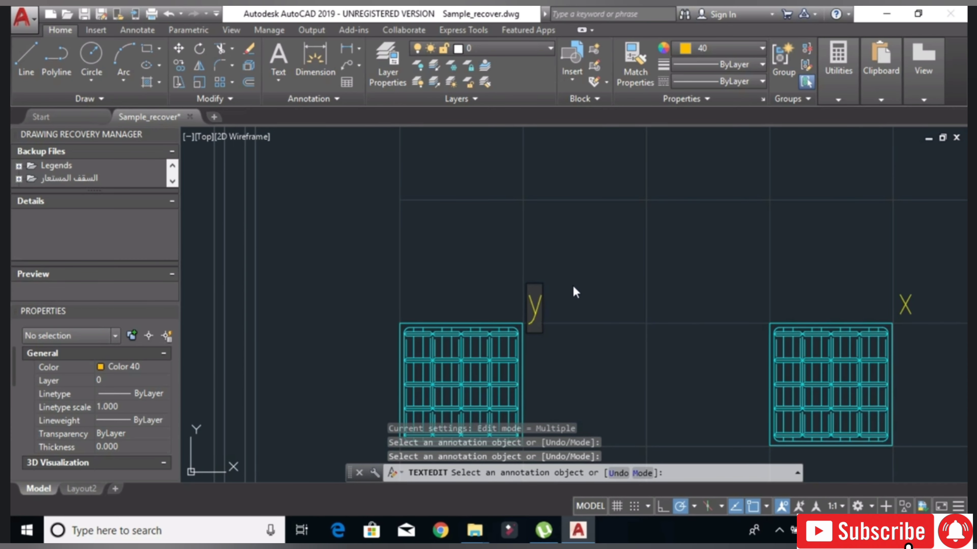
scroll(609, 290, "down", 4)
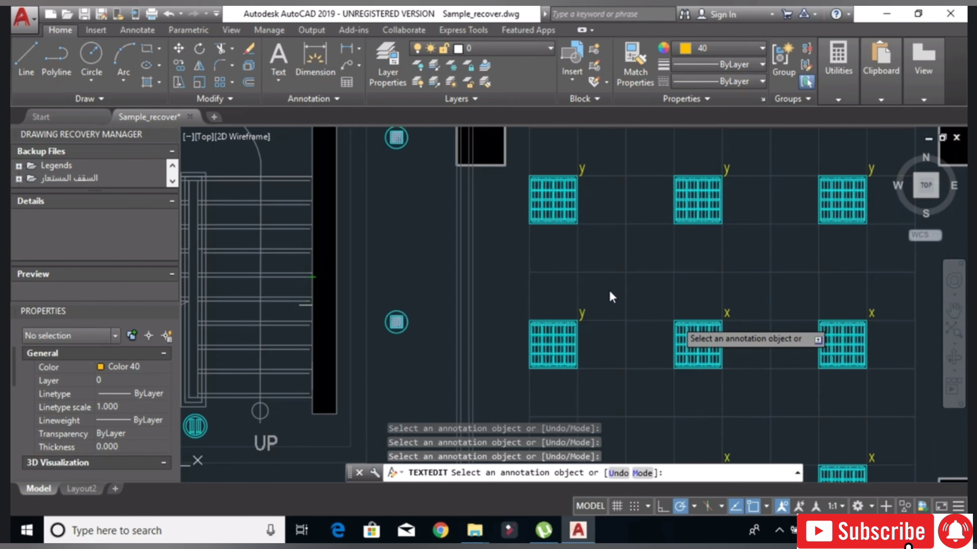
- Change the labels of the middle and last ceiling lights in the fourth row of Office (2) to "y"
left_click(726, 311)
type("y")
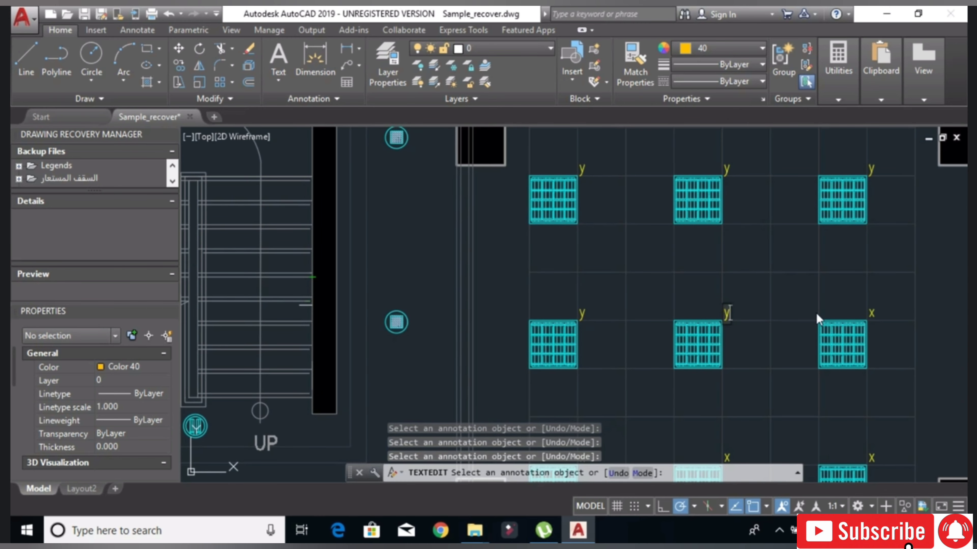
left_click(819, 314)
middle_click_drag(872, 316, 775, 327)
left_click(775, 328)
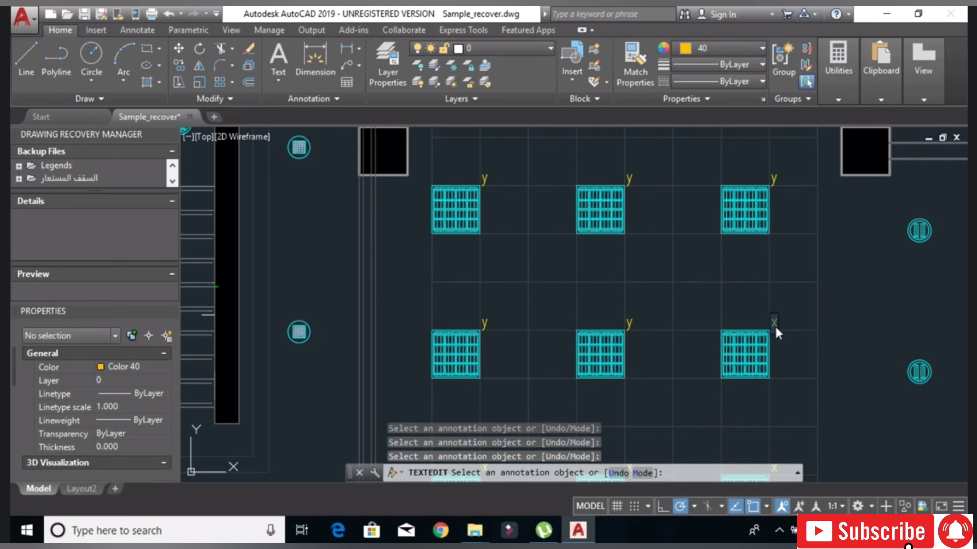
type("y")
- Change the label of the first ceiling light in the fifth row of Office (2) to "L"
scroll(750, 328, "down", 5)
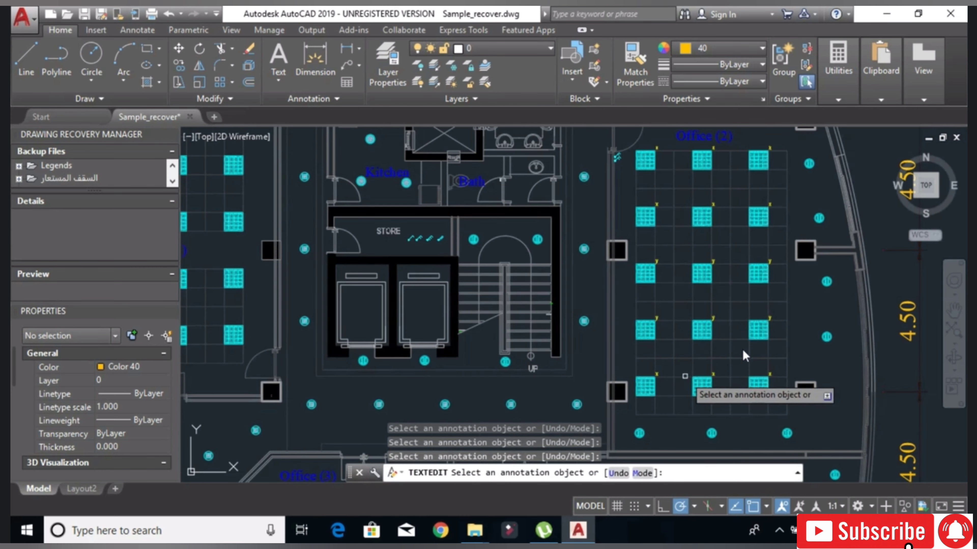
scroll(742, 349, "up", 6)
left_click(645, 348)
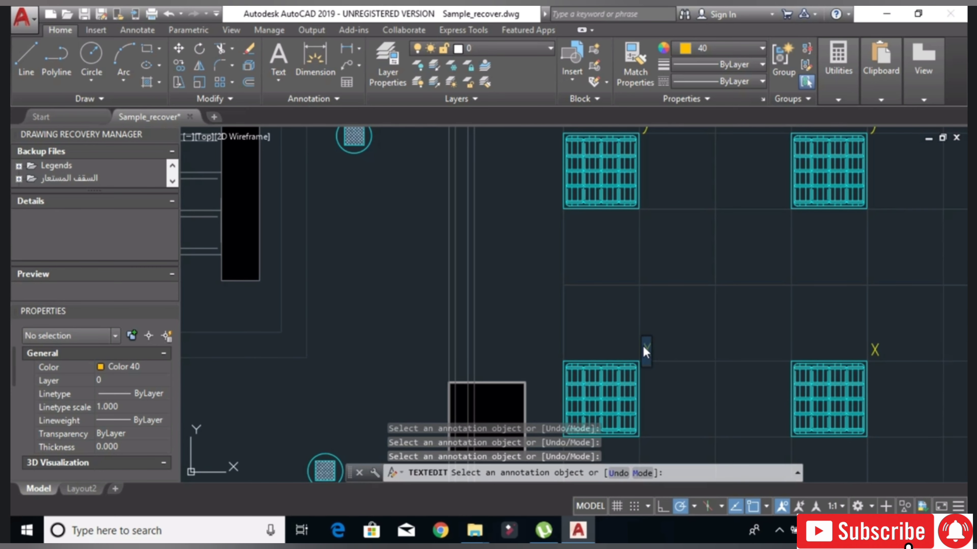
middle_click_drag(653, 370, 585, 321)
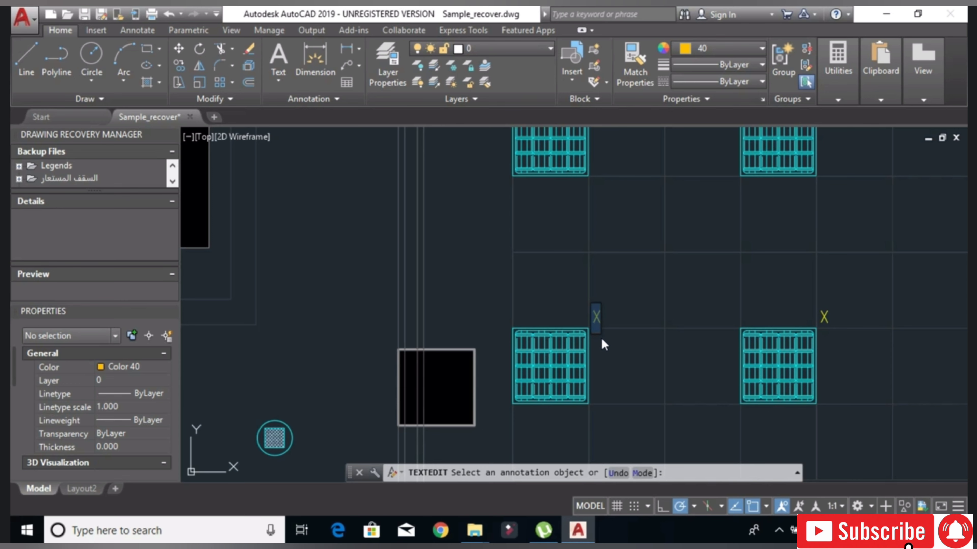
key("BackSpace")
type("L")
scroll(602, 339, "up", 2)
left_click(614, 341)
- Change the labels of the middle and last ceiling lights in the fifth row of Office (2) to "L" and finish text editing
scroll(656, 350, "down", 4)
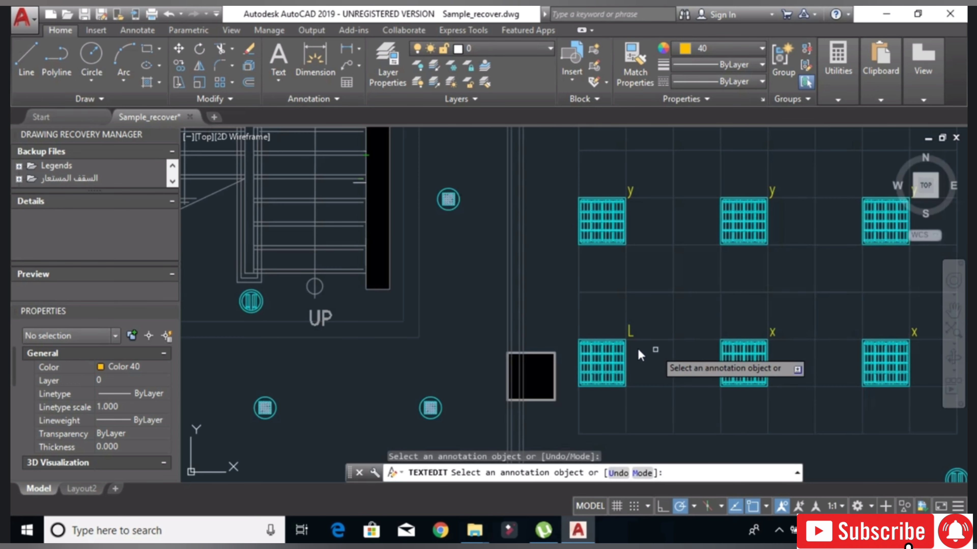
middle_click_drag(655, 349, 523, 336)
left_click(639, 318)
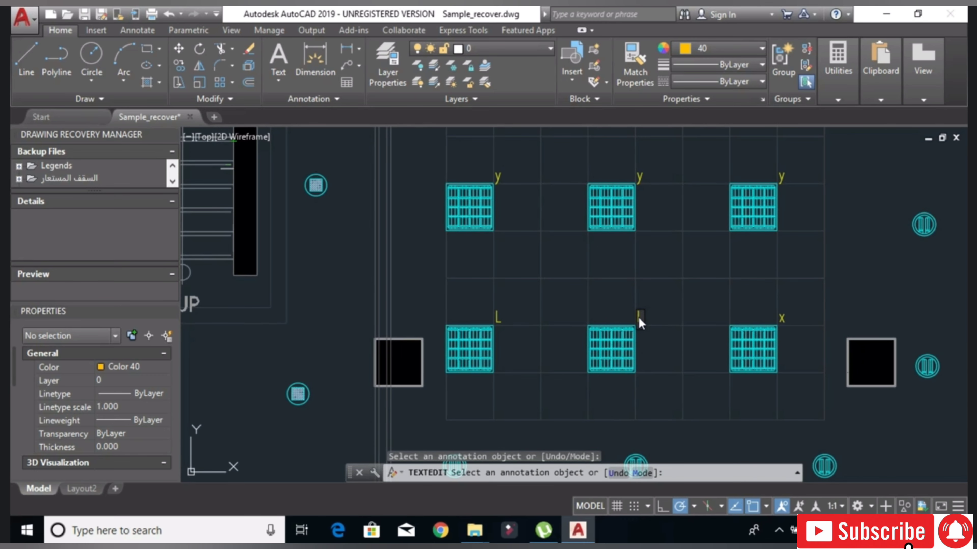
left_click(713, 315)
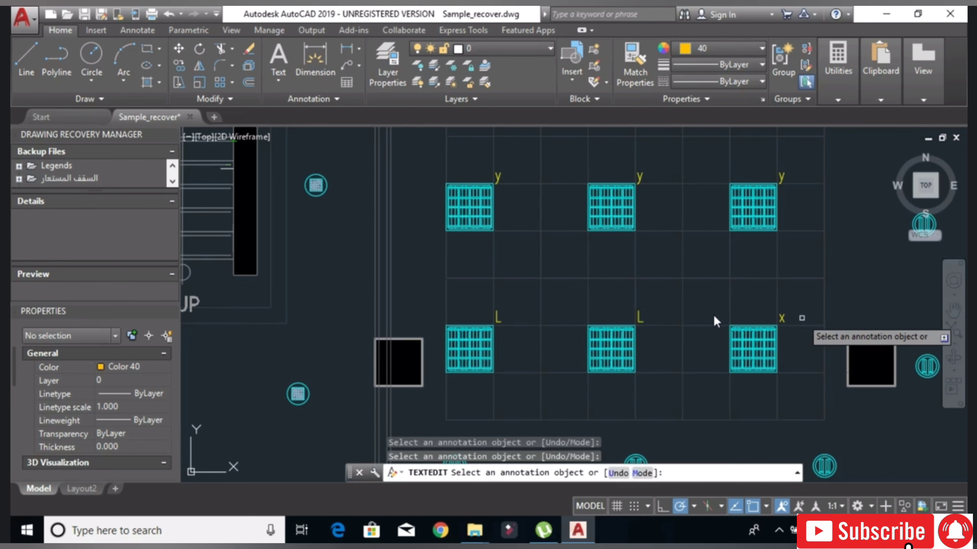
left_click(782, 318)
left_click(873, 193)
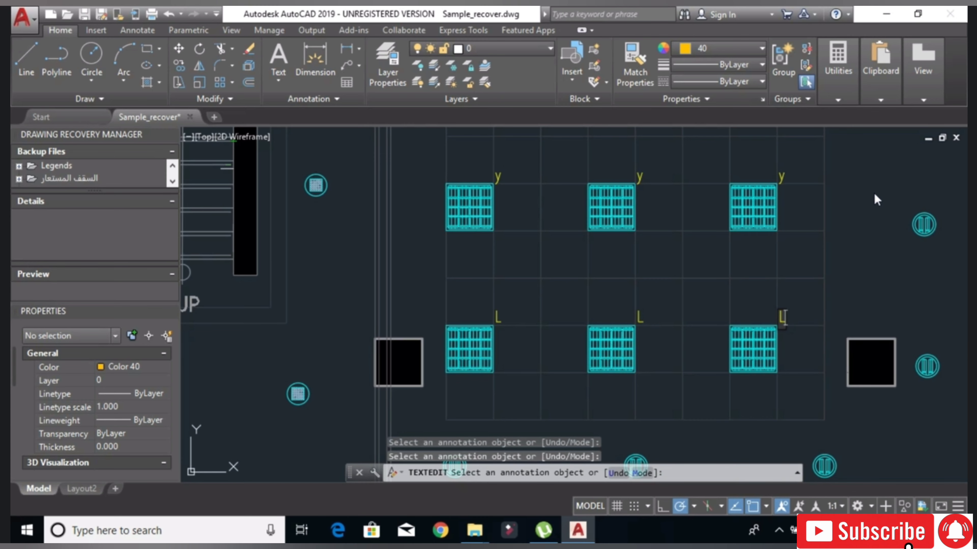
scroll(873, 193, "down", 3)
right_click(870, 208)
left_click(870, 208)
- Copy the X label of the last ceiling light in Office (2)'s first row to the nearest round light beside the curved wall
middle_click_drag(870, 207, 646, 310)
middle_click_drag(593, 233, 577, 304)
scroll(590, 220, "up", 6)
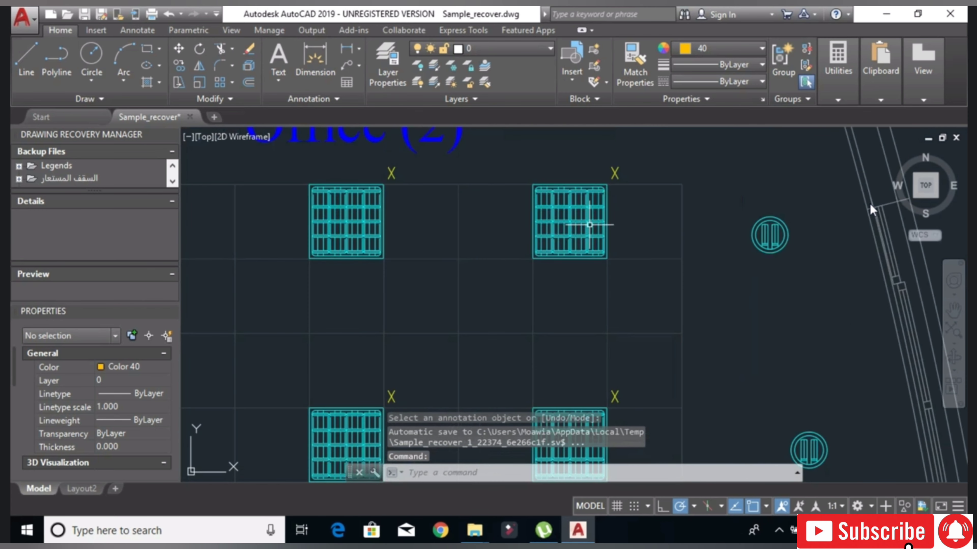
middle_click_drag(603, 194, 600, 211)
scroll(615, 182, "up", 4)
left_click(656, 181)
left_click(578, 207)
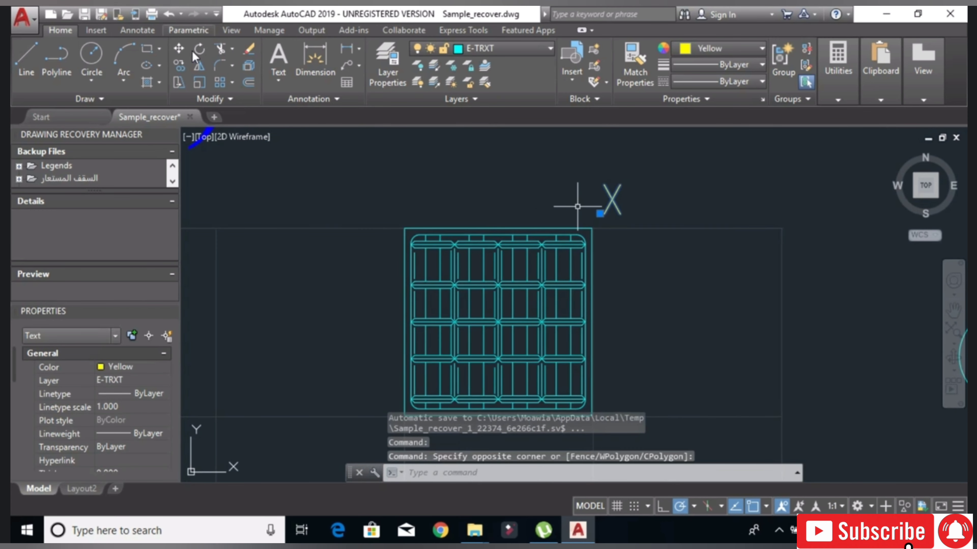
left_click(179, 66)
left_click(599, 195)
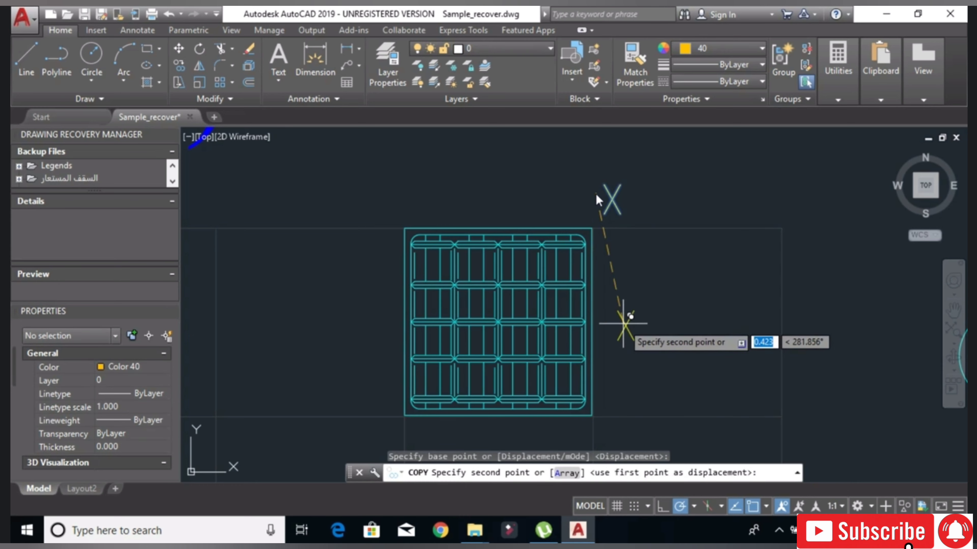
middle_click_drag(712, 313, 285, 311)
scroll(496, 302, "up", 2)
left_click(690, 277)
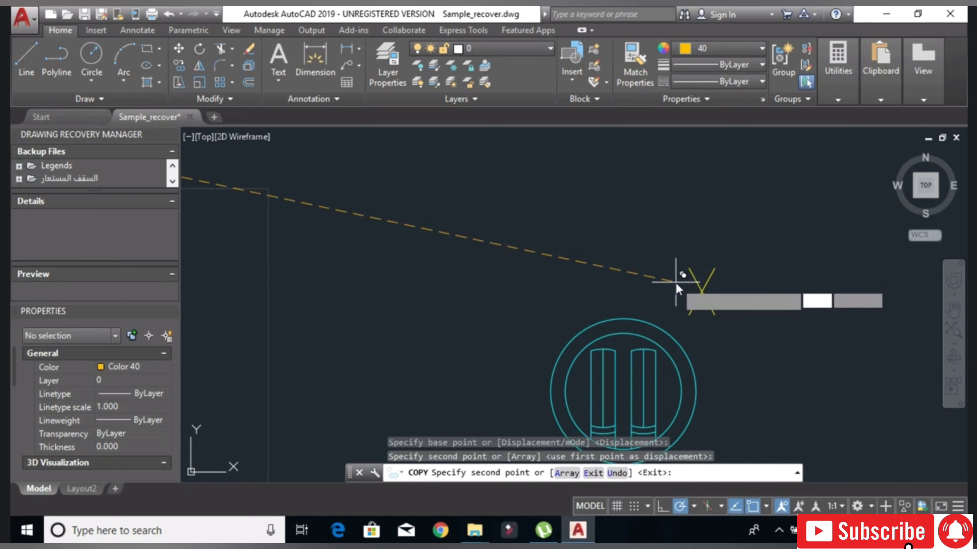
right_click(676, 245)
left_click(705, 262)
- Change the copied label beside the first round light along the curved wall to "P"
middle_click_drag(651, 278, 616, 191)
left_click(708, 196)
left_click(640, 209)
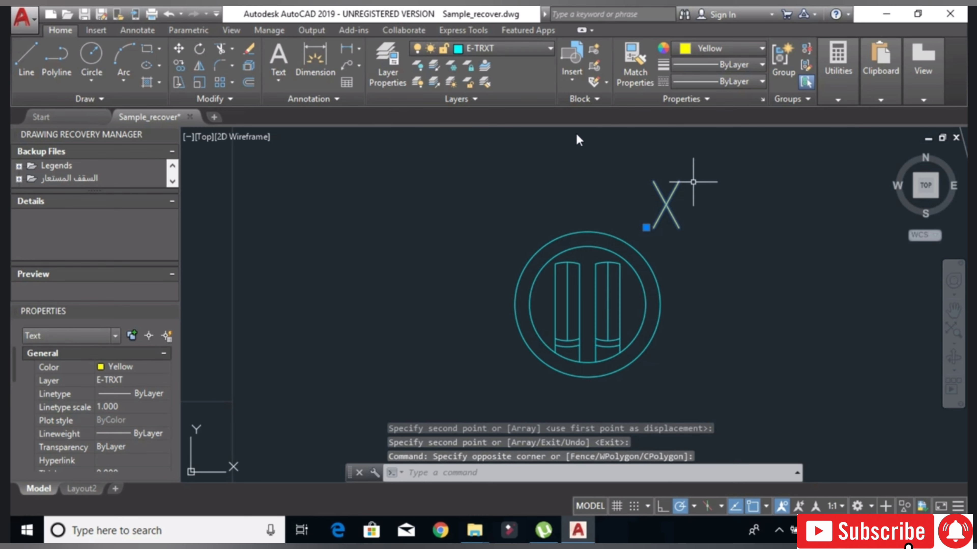
double_click(675, 189)
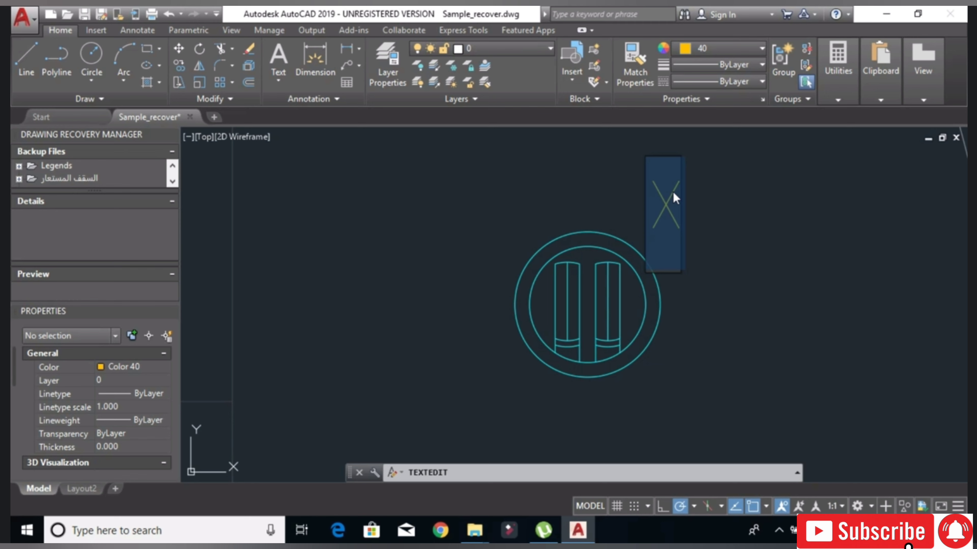
type("P")
left_click(737, 198)
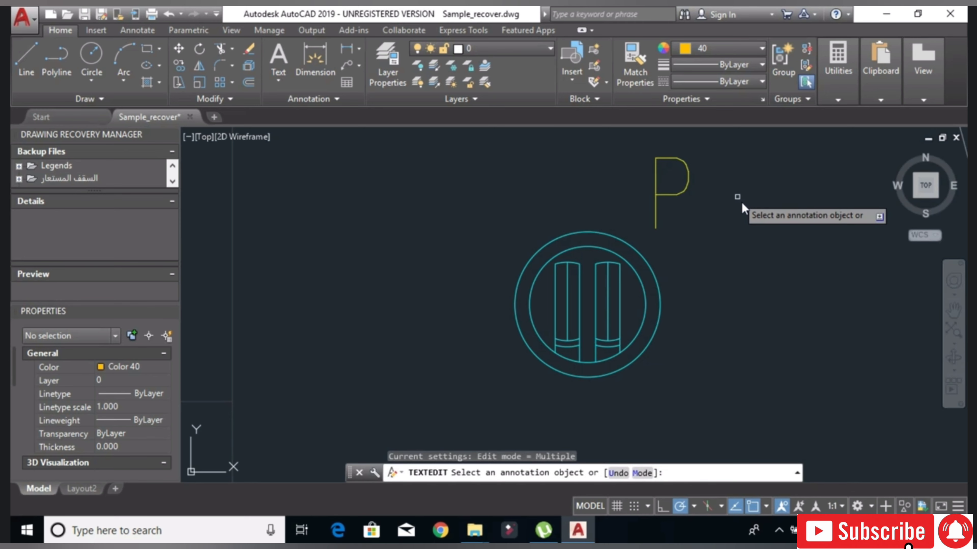
key("Escape")
- Copy the P label, using its light's centre as base point, to the second and third round lights along the curved wall
left_click(748, 192)
left_click(543, 178)
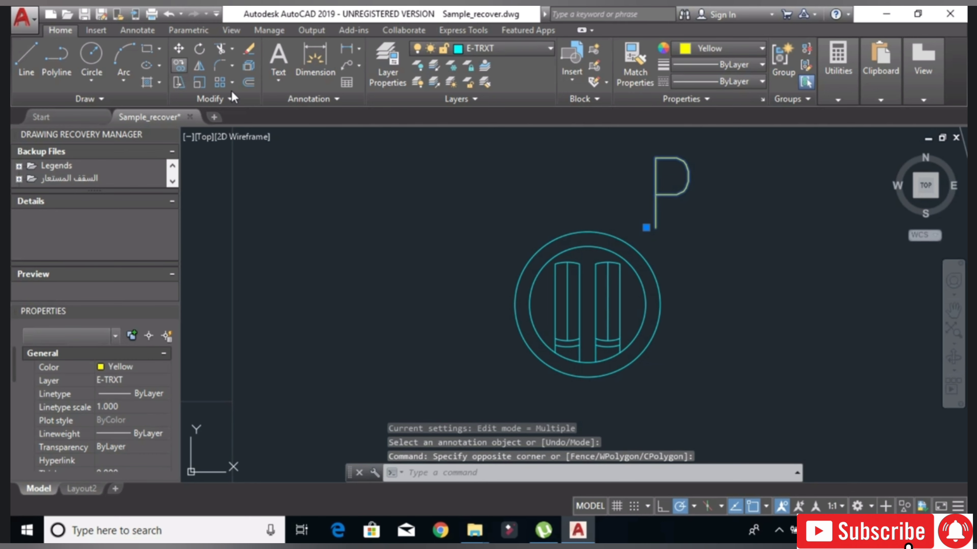
left_click(179, 65)
left_click(587, 302)
scroll(427, 283, "down", 5)
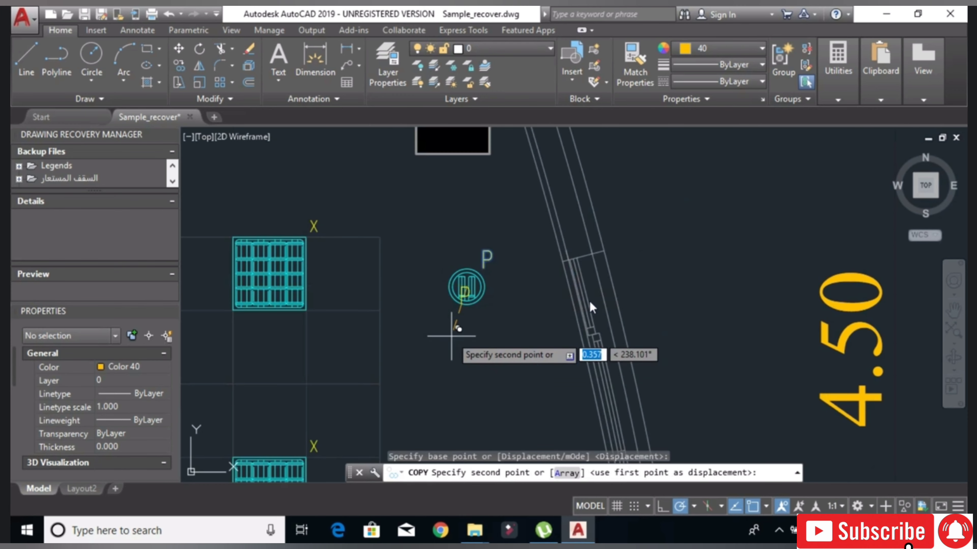
middle_click_drag(452, 336, 500, 181)
left_click(540, 329)
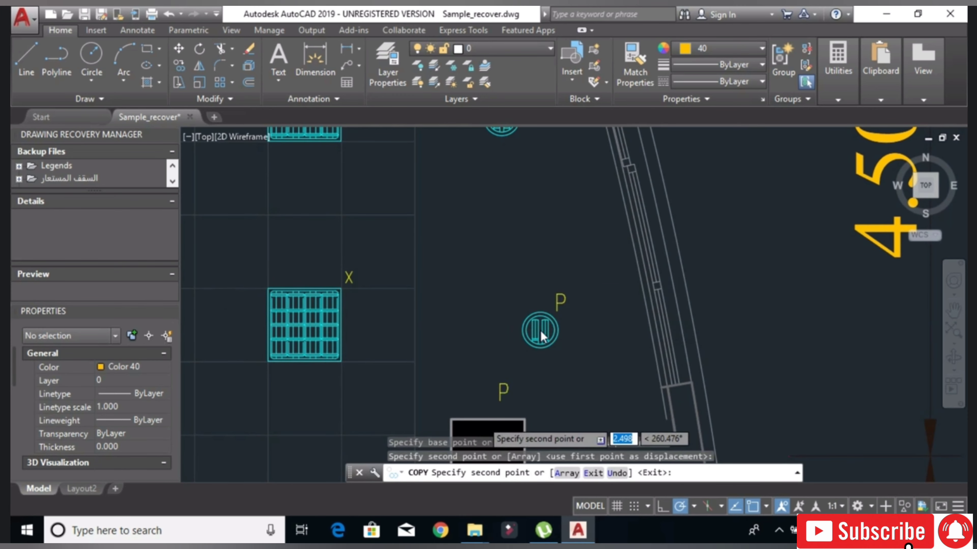
scroll(541, 331, "down", 5)
scroll(503, 241, "up", 6)
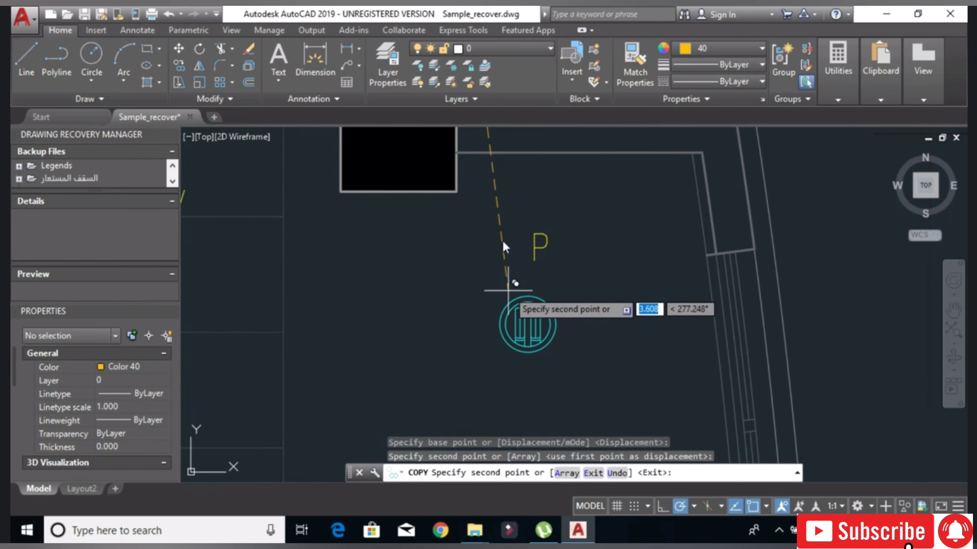
left_click(527, 325)
- Place copies of the P label at the fourth and fifth round lights along Office (2)'s curved wall
middle_click_drag(577, 316, 532, 185)
scroll(533, 186, "down", 3)
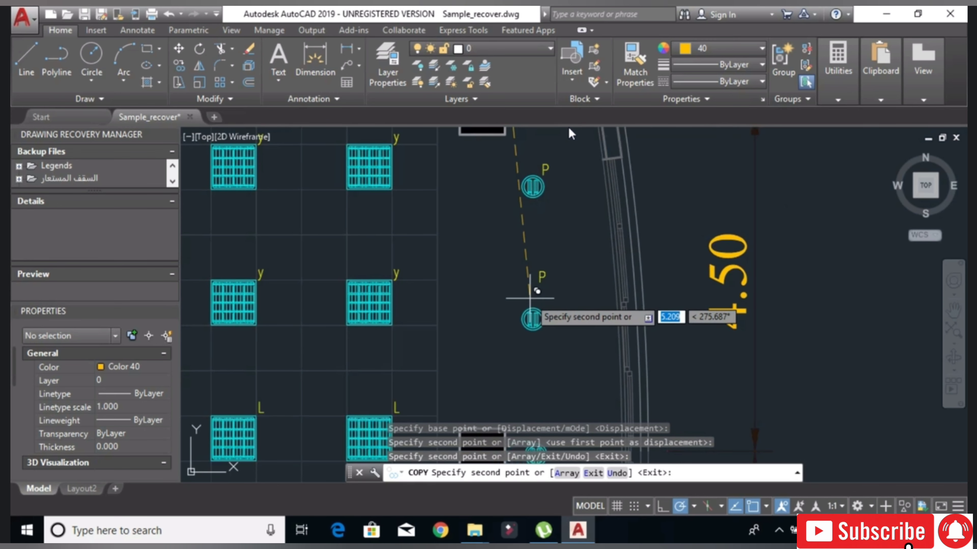
scroll(532, 322, "up", 4)
left_click(535, 309)
middle_click_drag(578, 359, 615, 100)
scroll(615, 161, "down", 4)
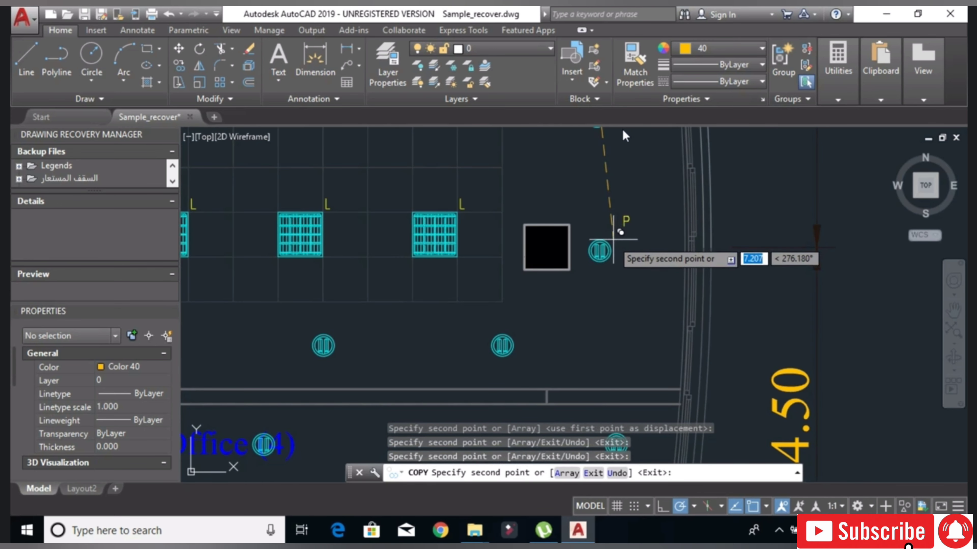
left_click(599, 251)
- Place copies of the P label at the three round lights along the wall shared by Office (2) and Office (4)
scroll(560, 332, "up", 6)
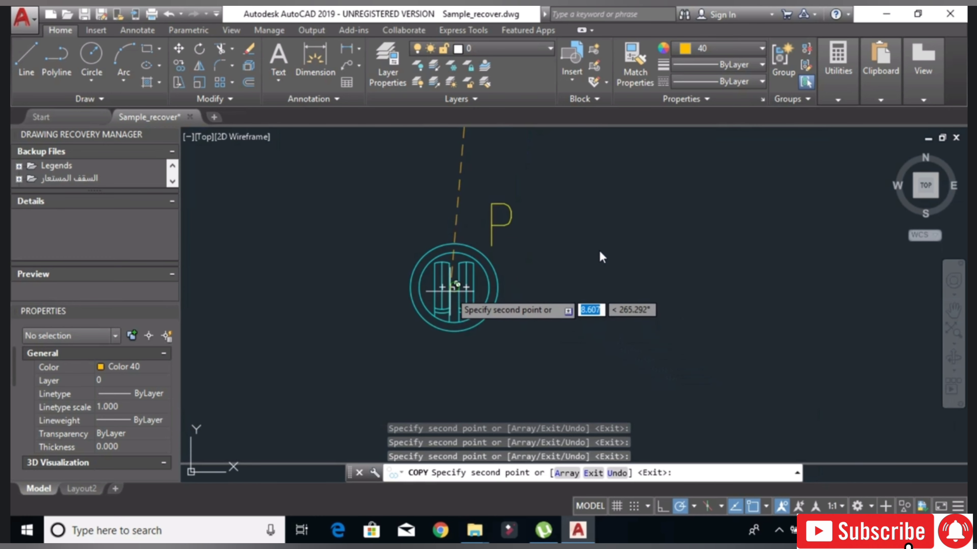
left_click(451, 291)
scroll(385, 296, "down", 6)
middle_click_drag(292, 288, 649, 293)
scroll(612, 298, "up", 4)
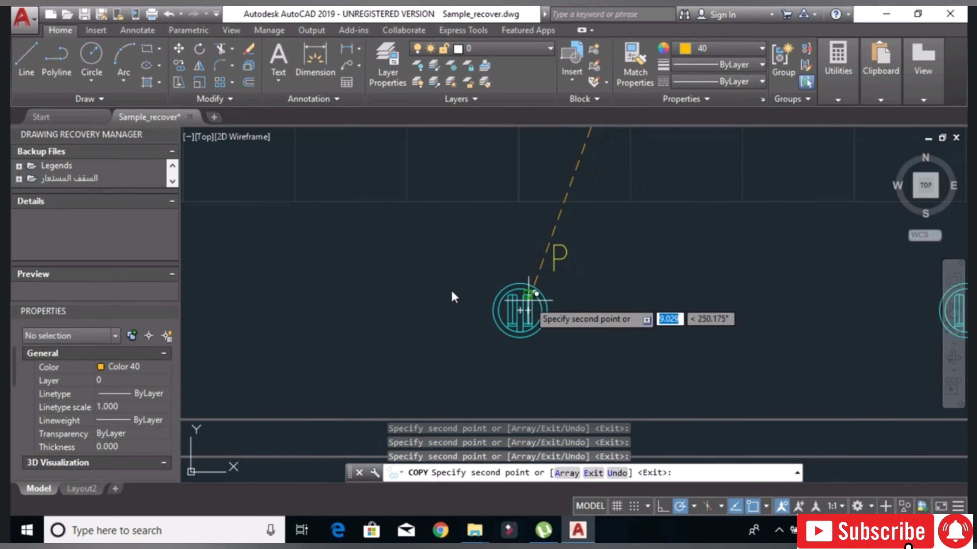
left_click(522, 311)
middle_click_drag(523, 310, 915, 284)
left_click(484, 290)
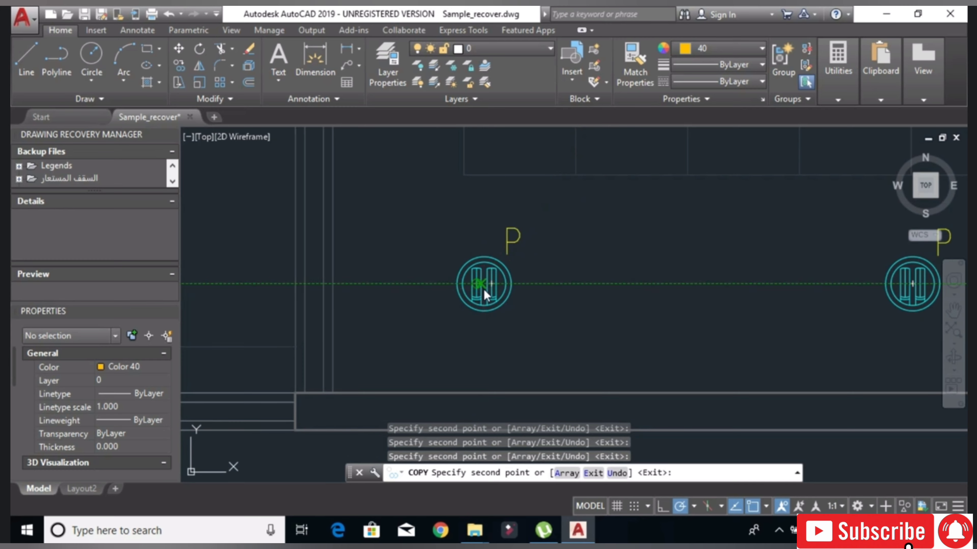
- Review the labelled lights throughout Office (2) and the two switches beside its door
scroll(584, 241, "down", 4)
scroll(618, 243, "down", 2)
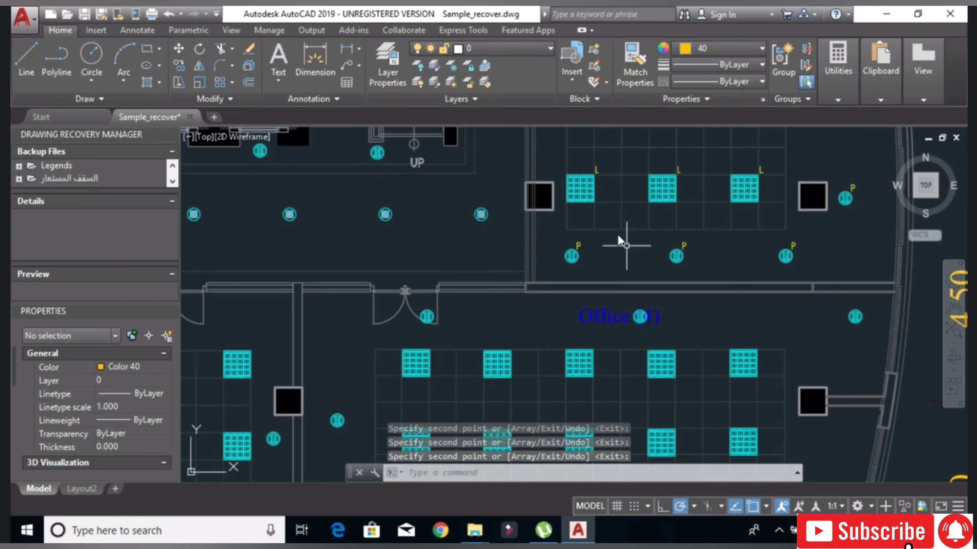
mouse_move(622, 249)
middle_mouse_down()
mouse_move(532, 375)
mouse_move(619, 304)
mouse_move(622, 330)
middle_mouse_up()
scroll(546, 352, "down", 2)
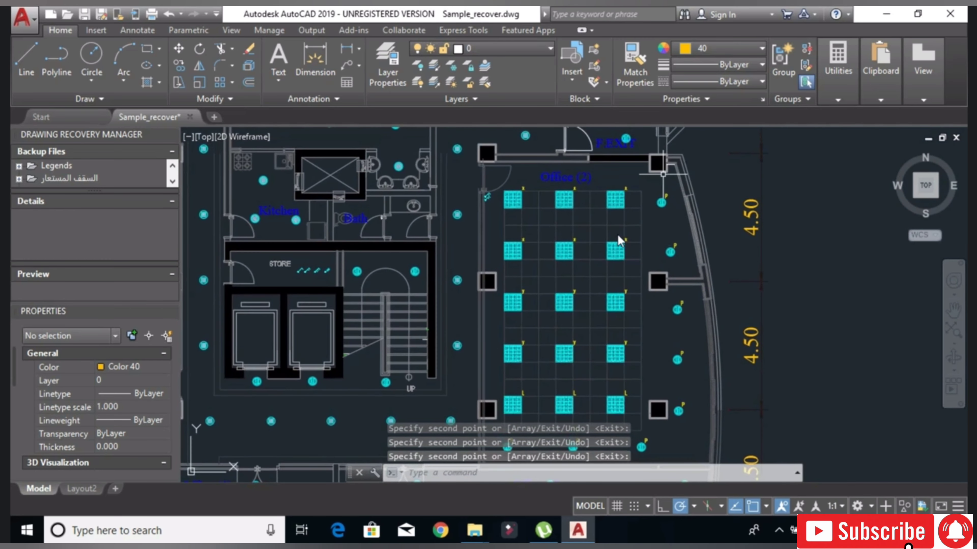
mouse_move(617, 244)
middle_mouse_down()
mouse_move(654, 205)
mouse_move(660, 222)
middle_mouse_up()
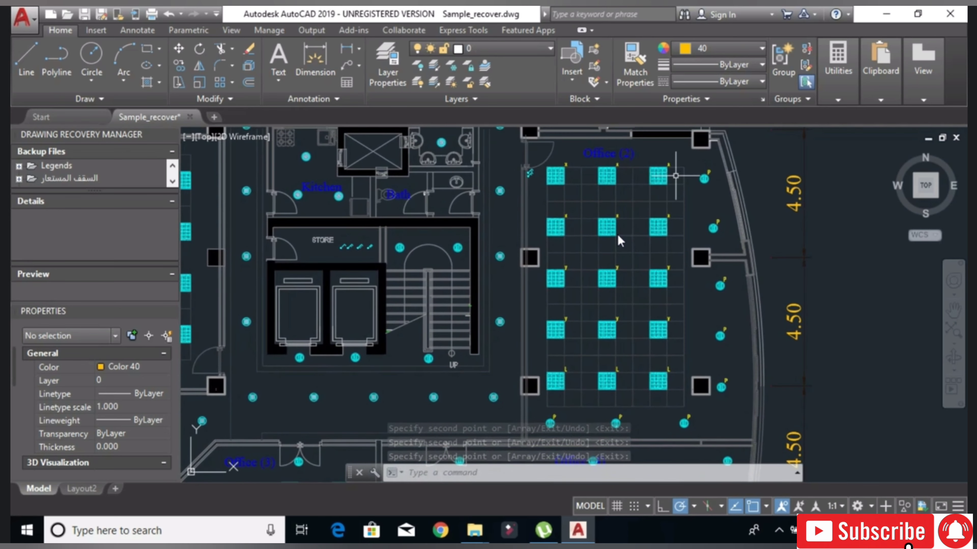
scroll(597, 160, "up", 5)
scroll(617, 234, "down", 2)
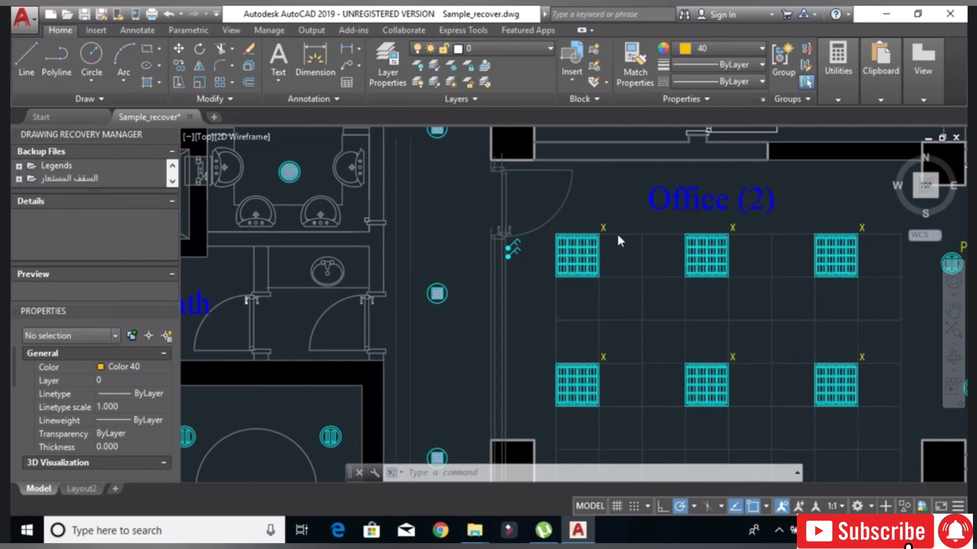
- Copy the X label from Office (2)'s first square light to just above and just below the two switches beside the door
scroll(616, 215, "up", 4)
left_click(615, 216)
left_click(560, 229)
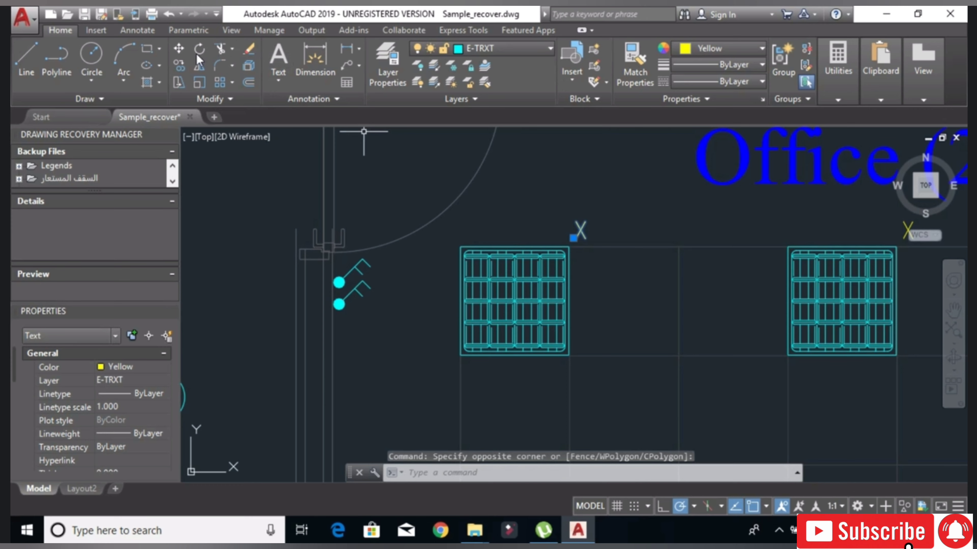
left_click(179, 65)
left_click(578, 219)
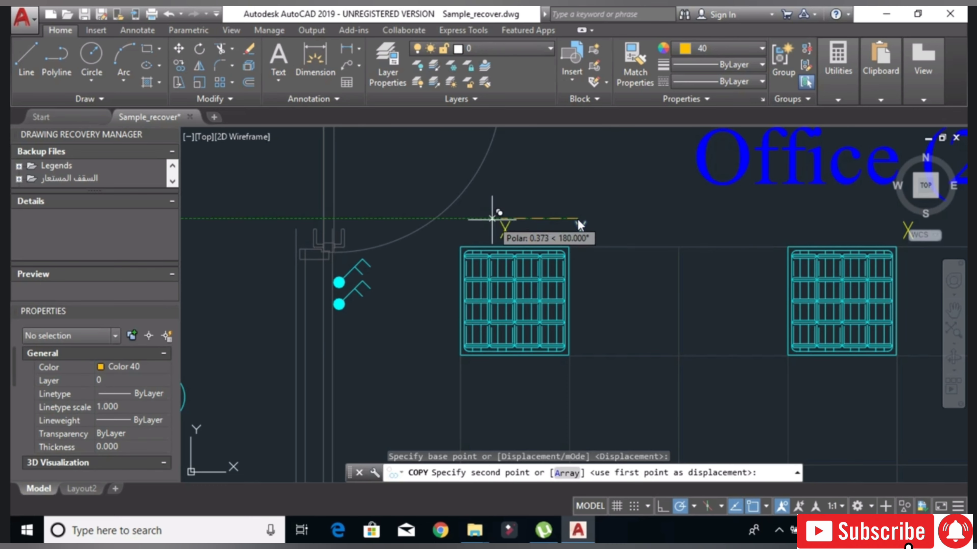
scroll(372, 235, "up", 5)
left_click(300, 200)
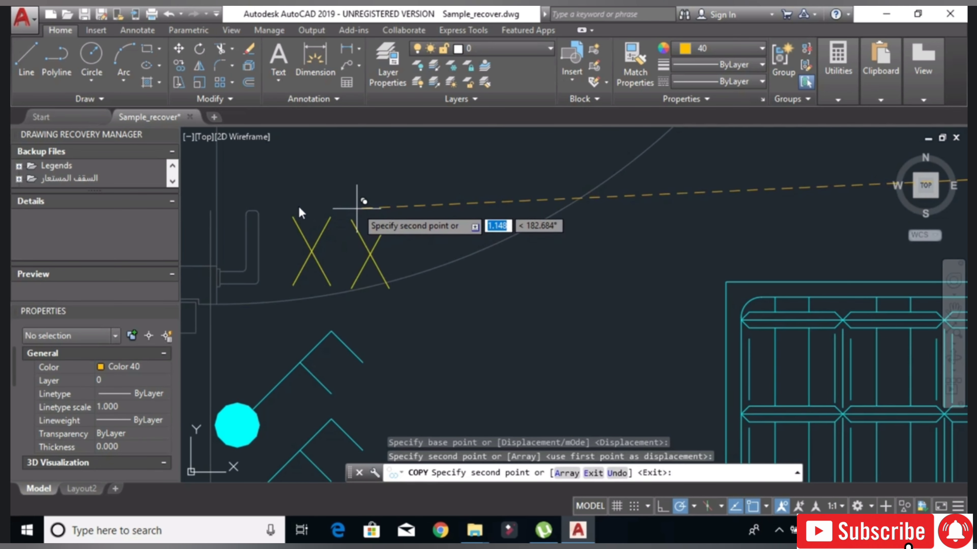
middle_click_drag(417, 325, 428, 126)
left_click(322, 341)
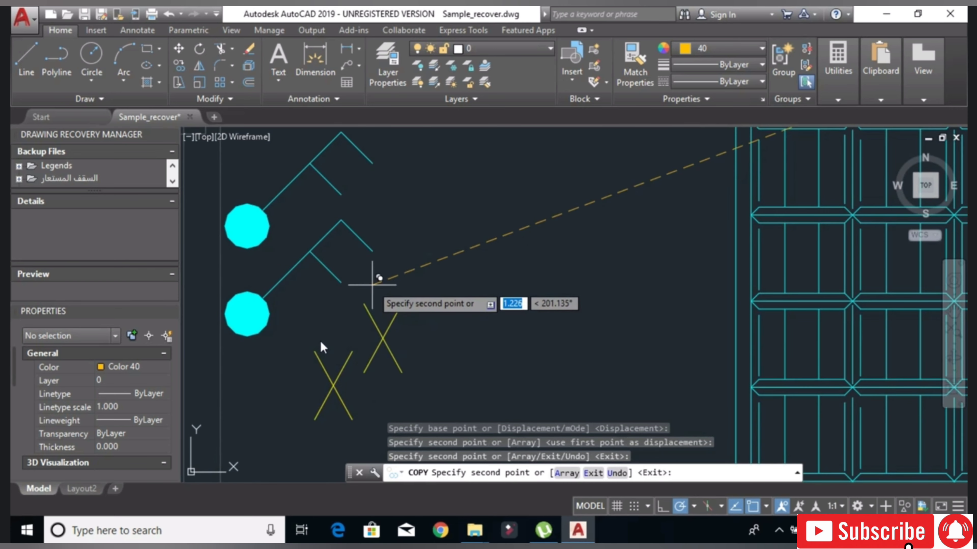
right_click(409, 284)
left_click(409, 284)
- Change the label above the two door switches to X,y
middle_click_drag(362, 221, 457, 345)
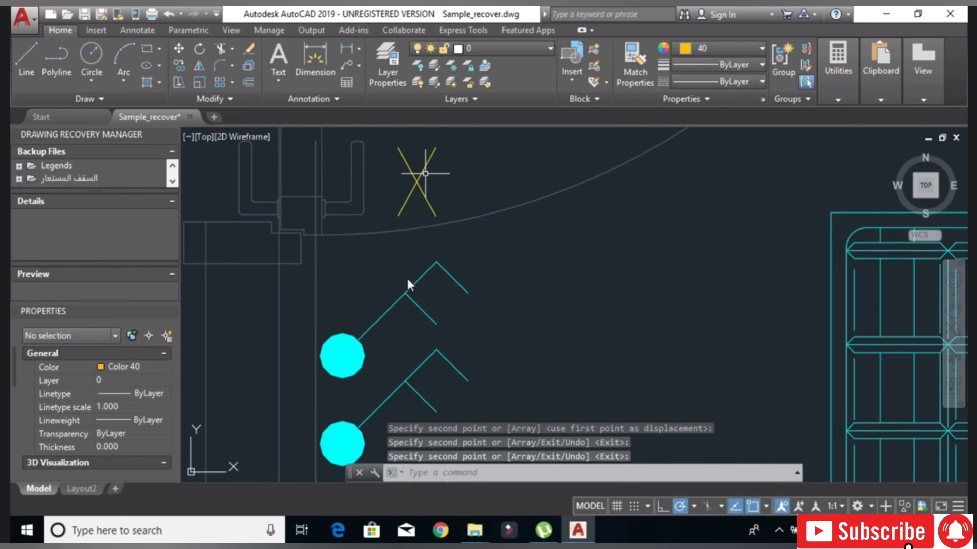
left_click(430, 166)
left_click(426, 181)
double_click(429, 184)
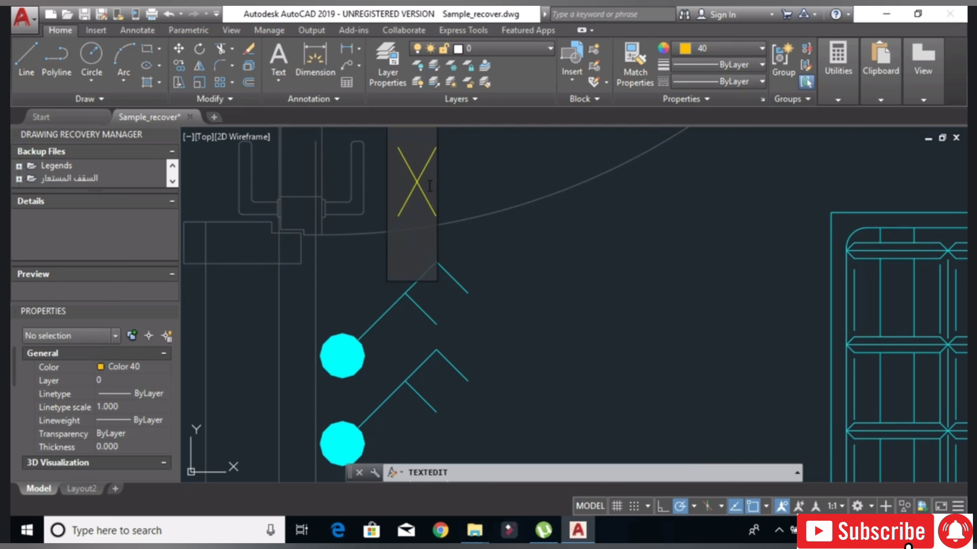
type(",y")
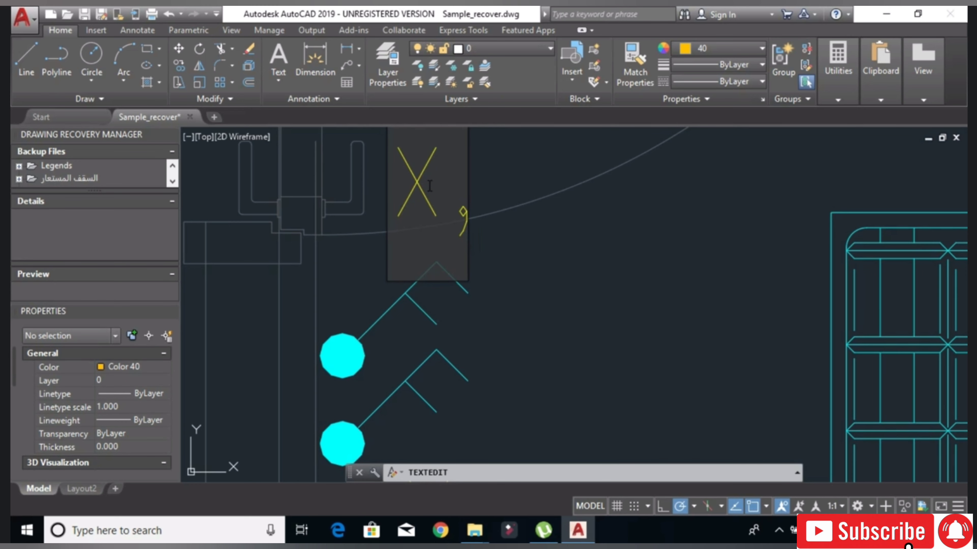
left_click(812, 245)
- Change the label below Office (2)'s two door switches to L,P and finish text editing
scroll(792, 250, "down", 3)
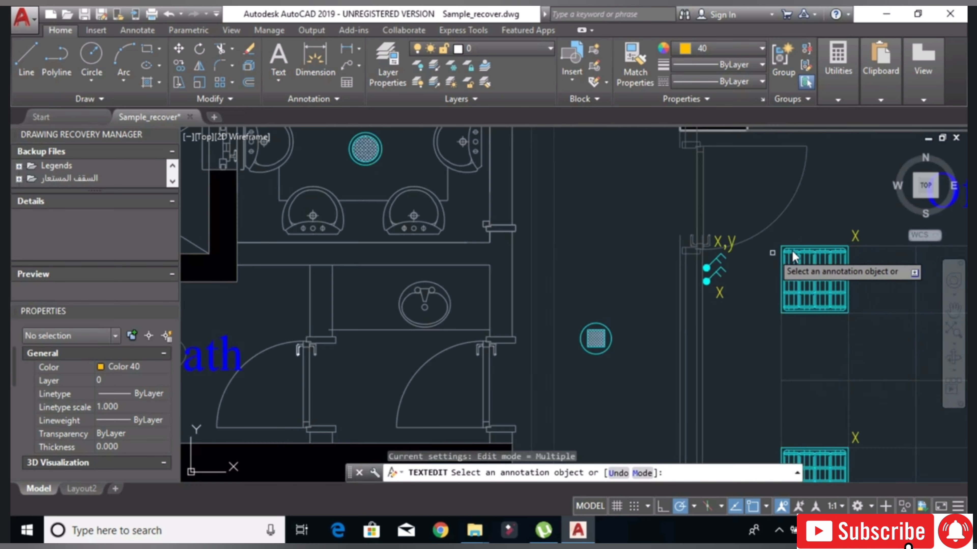
scroll(792, 250, "up", 2)
left_click(510, 231)
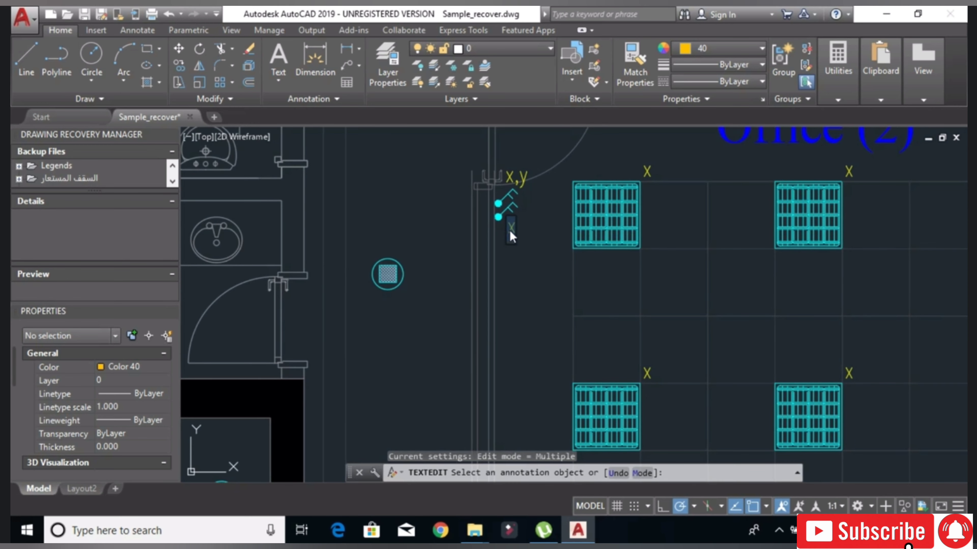
scroll(511, 236, "down", 2)
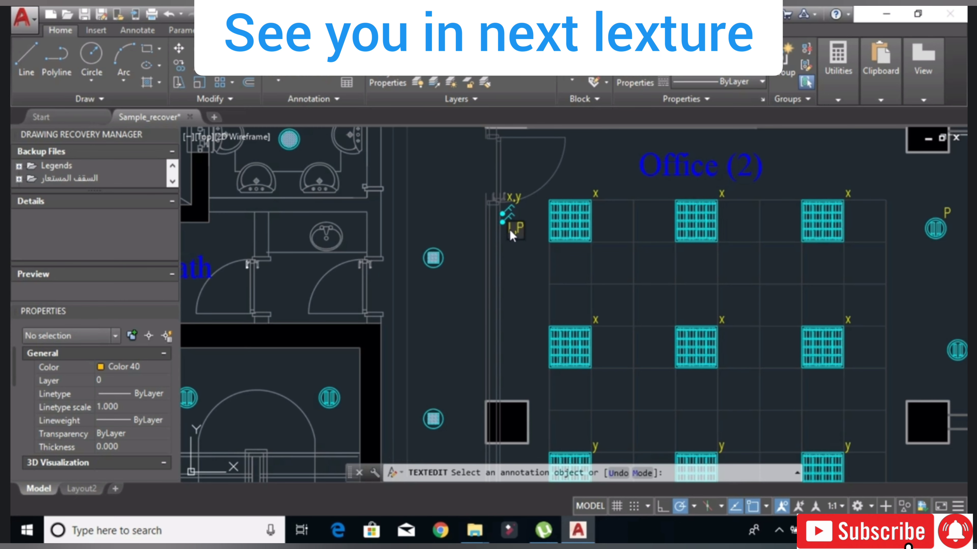
left_click(523, 288)
right_click(512, 270)
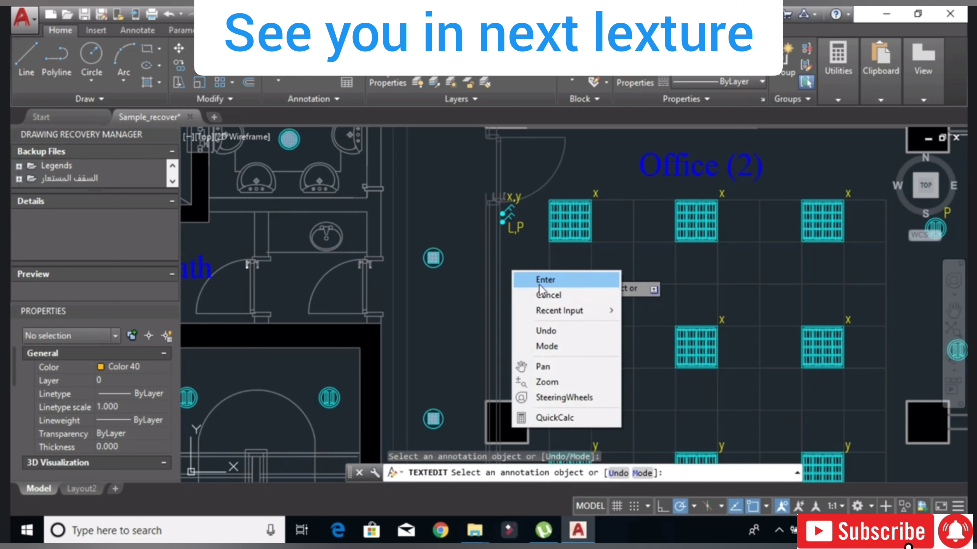